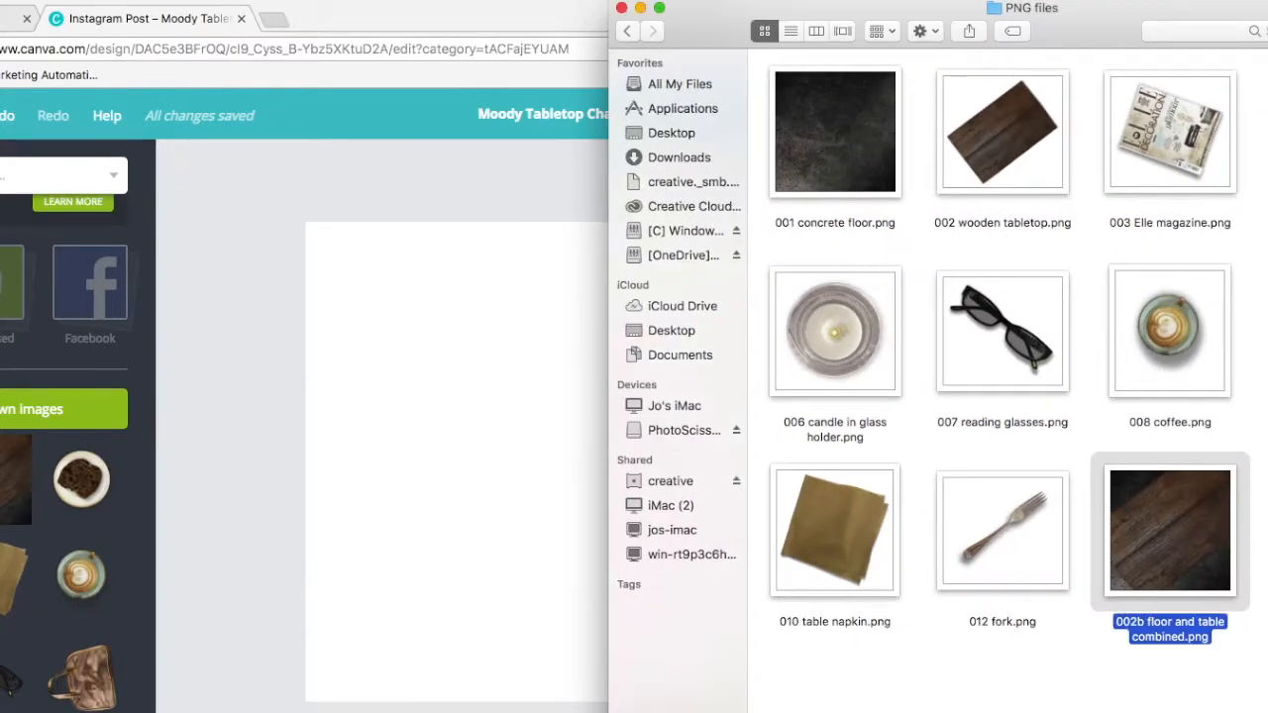
Look over the tabletop images in the PNG files folder and the reference flat lay, and minimize the folder window.
drag(1092, 39, 1036, 37)
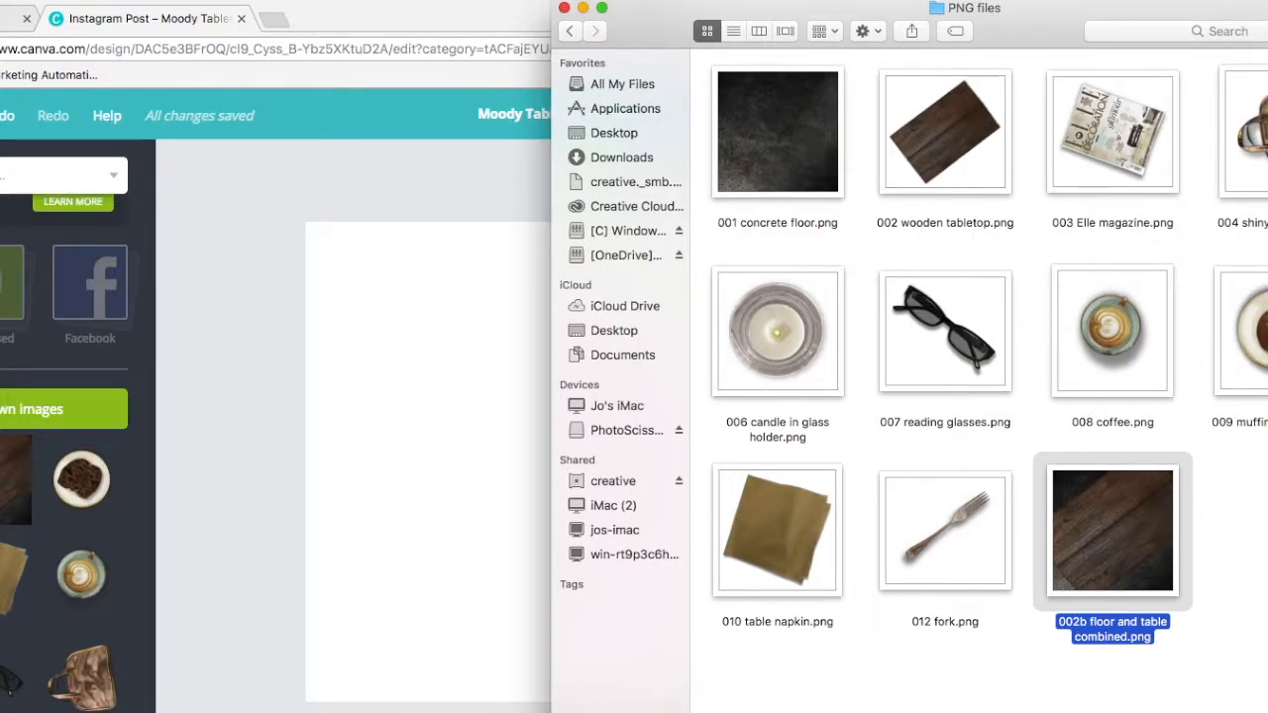
drag(1027, 12, 609, 10)
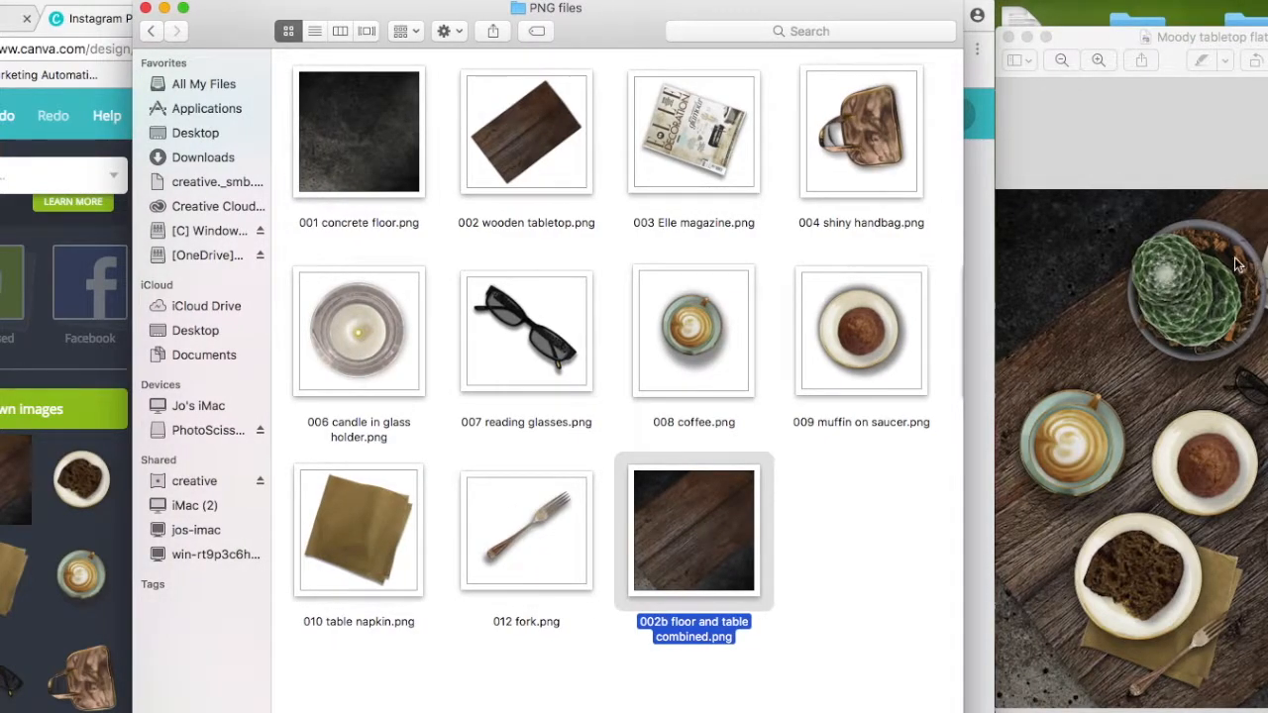
drag(611, 31, 1257, 28)
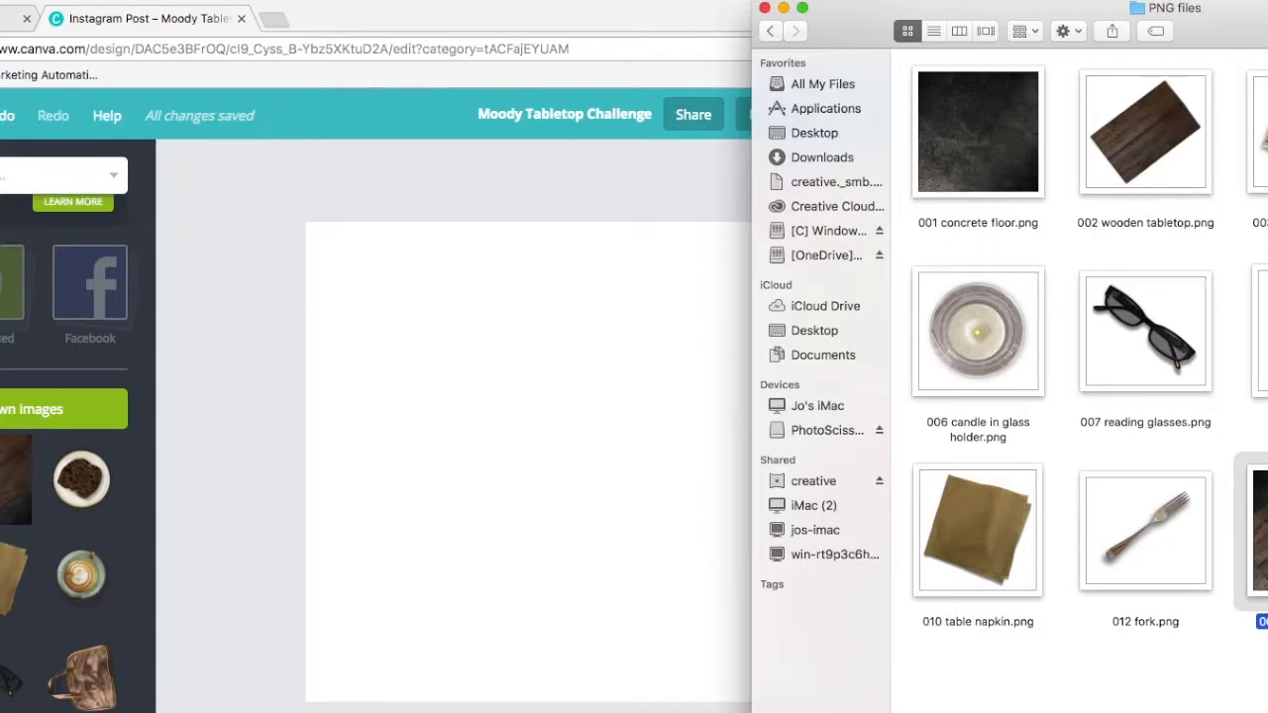
drag(1251, 42, 1165, 34)
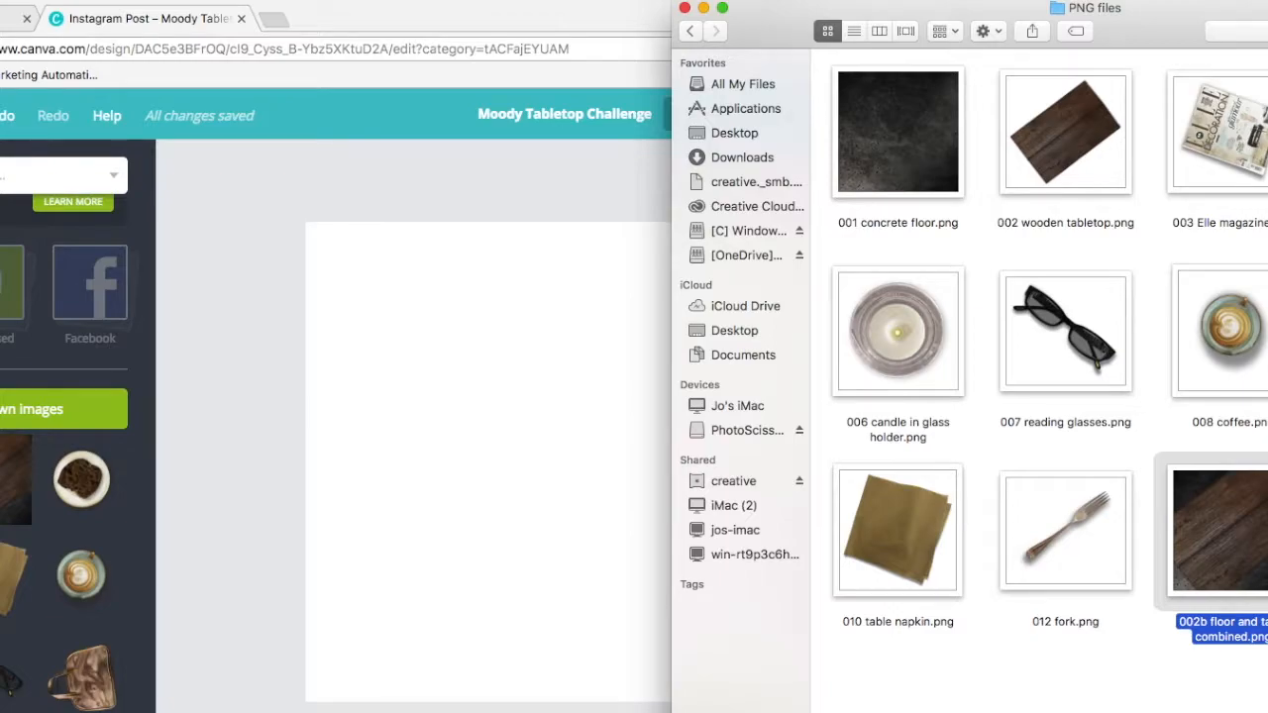
click(1258, 675)
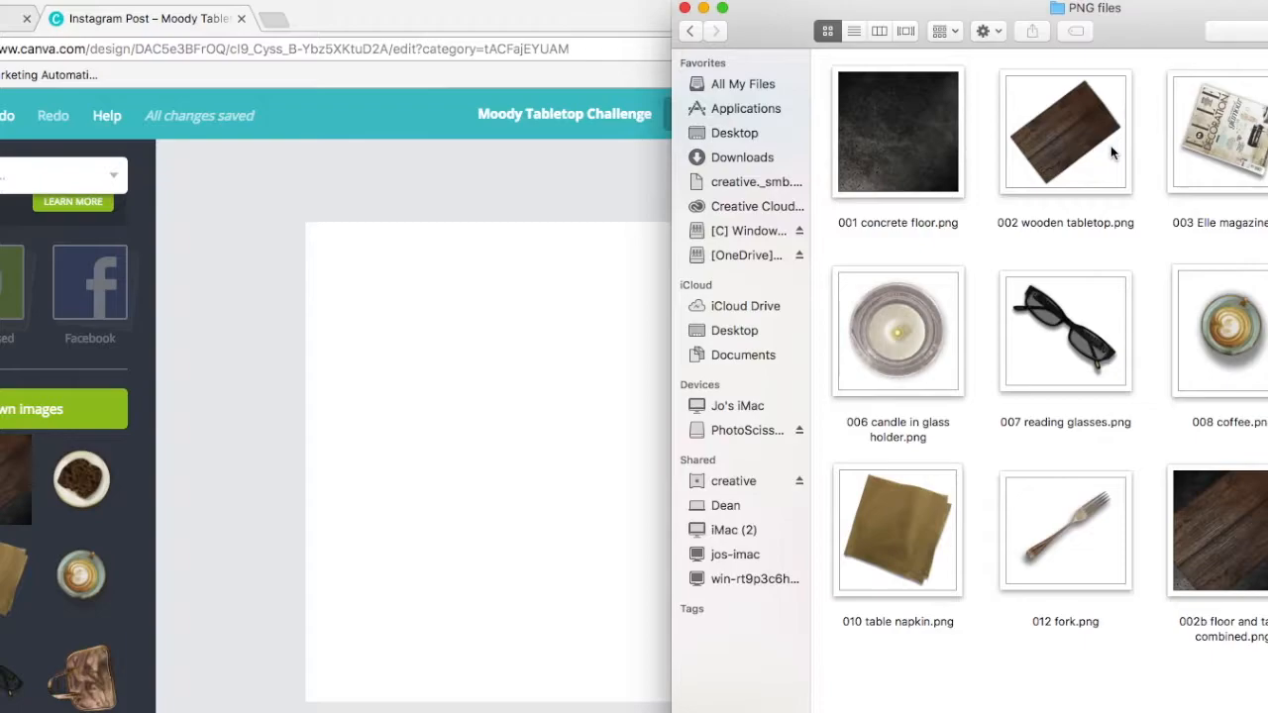
click(1240, 503)
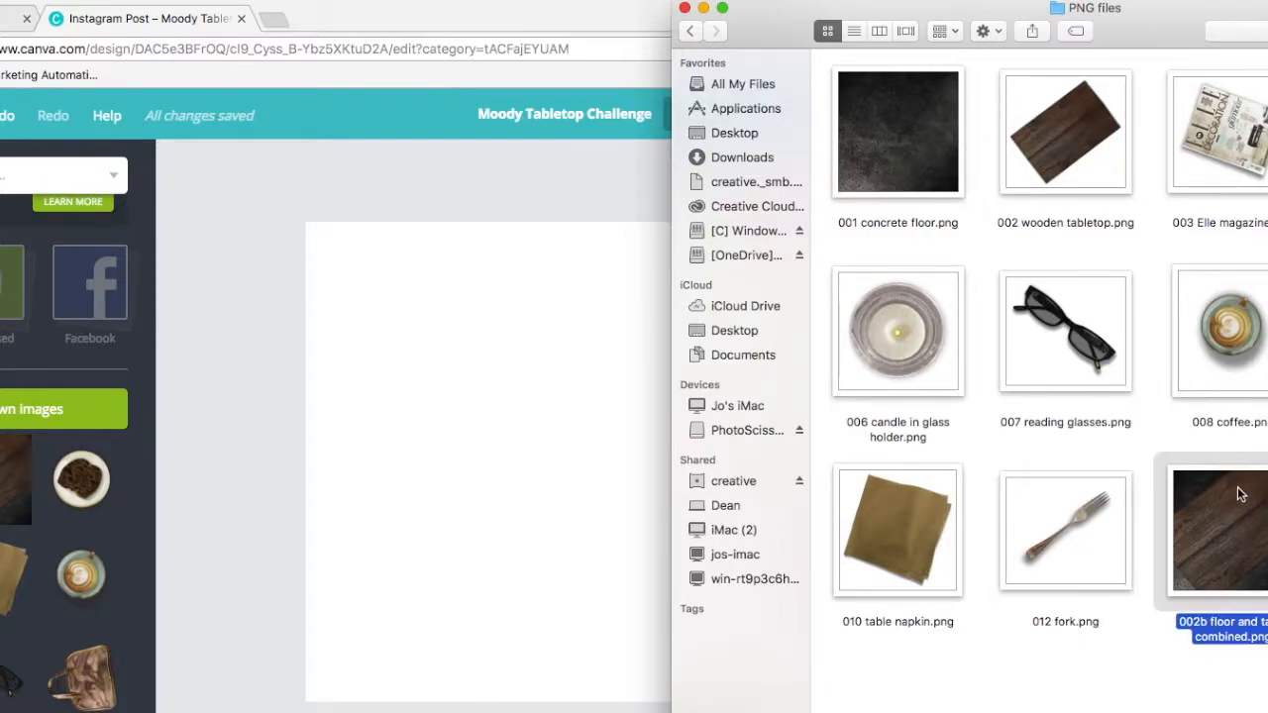
drag(788, 45, 815, 41)
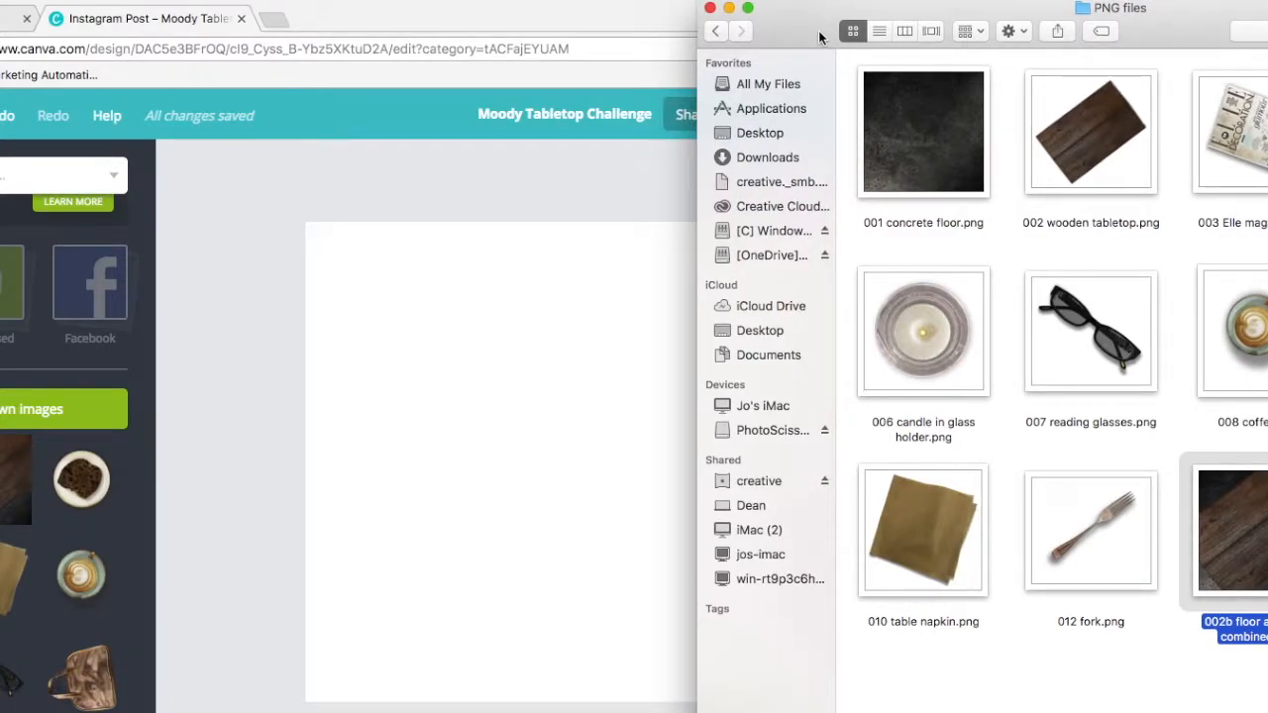
mouse_move(819, 29)
mouse_down()
mouse_move(792, 30)
mouse_move(806, 33)
mouse_up()
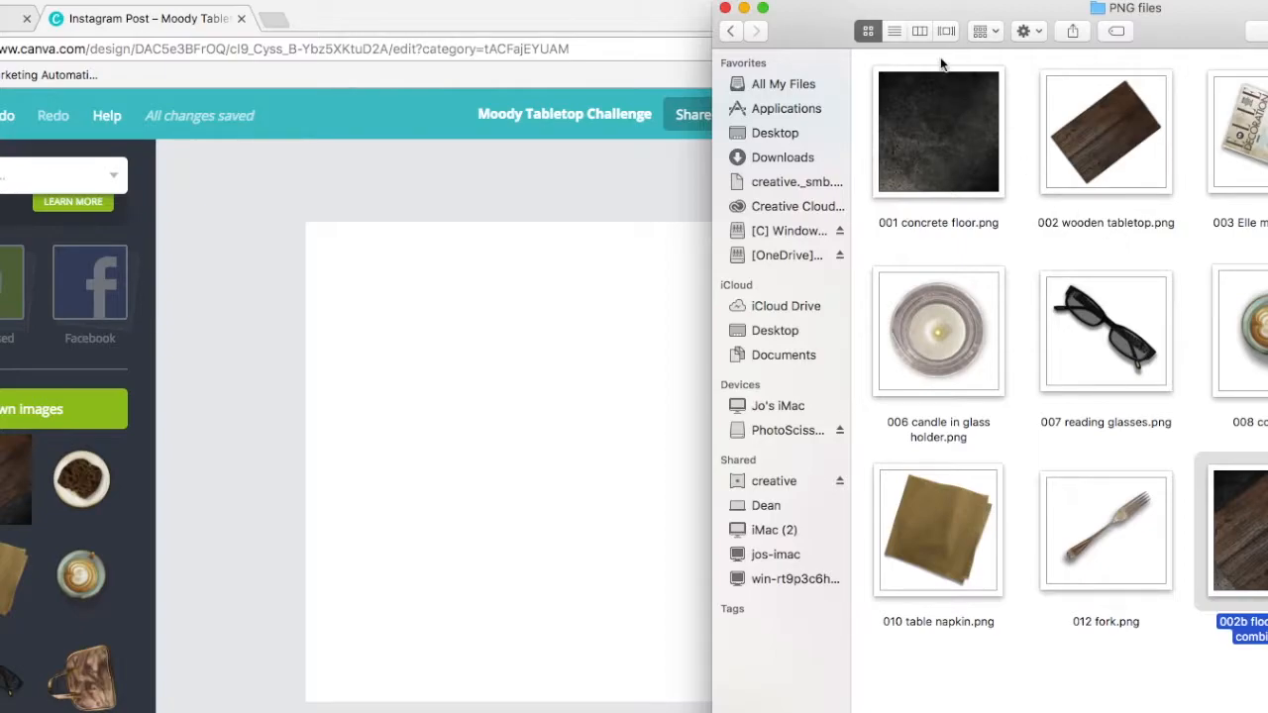
drag(804, 35, 825, 34)
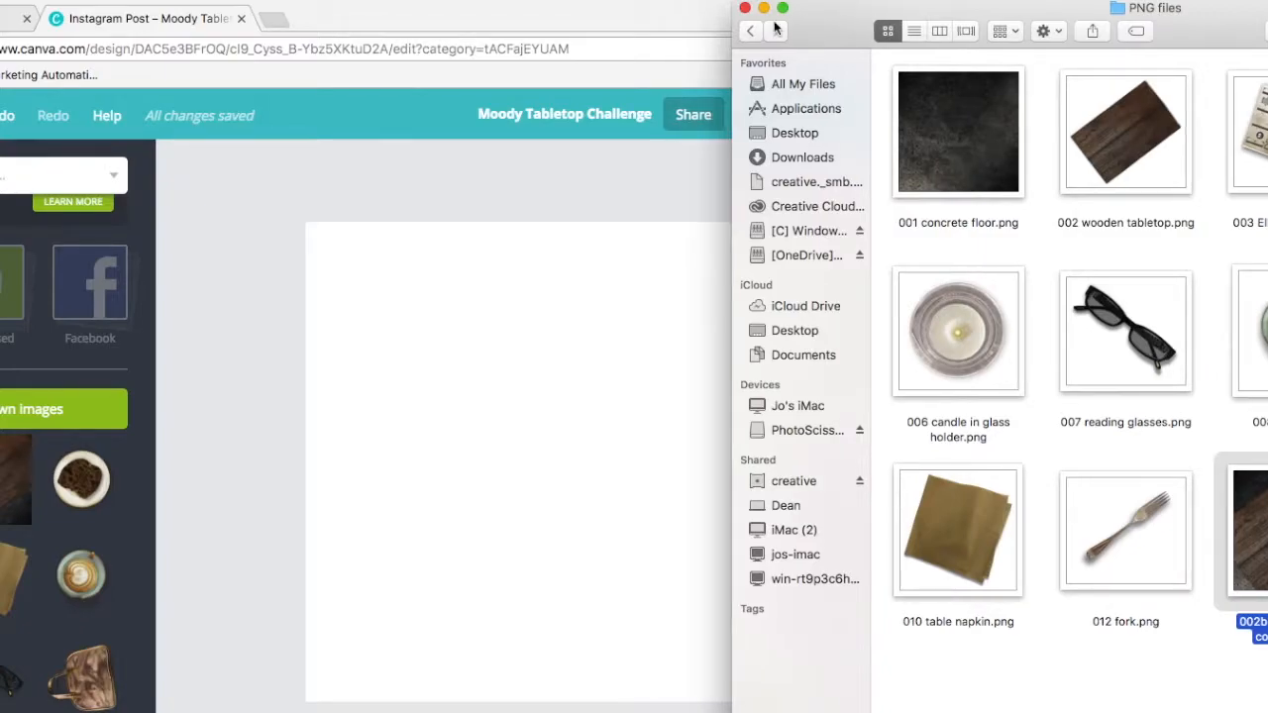
click(765, 10)
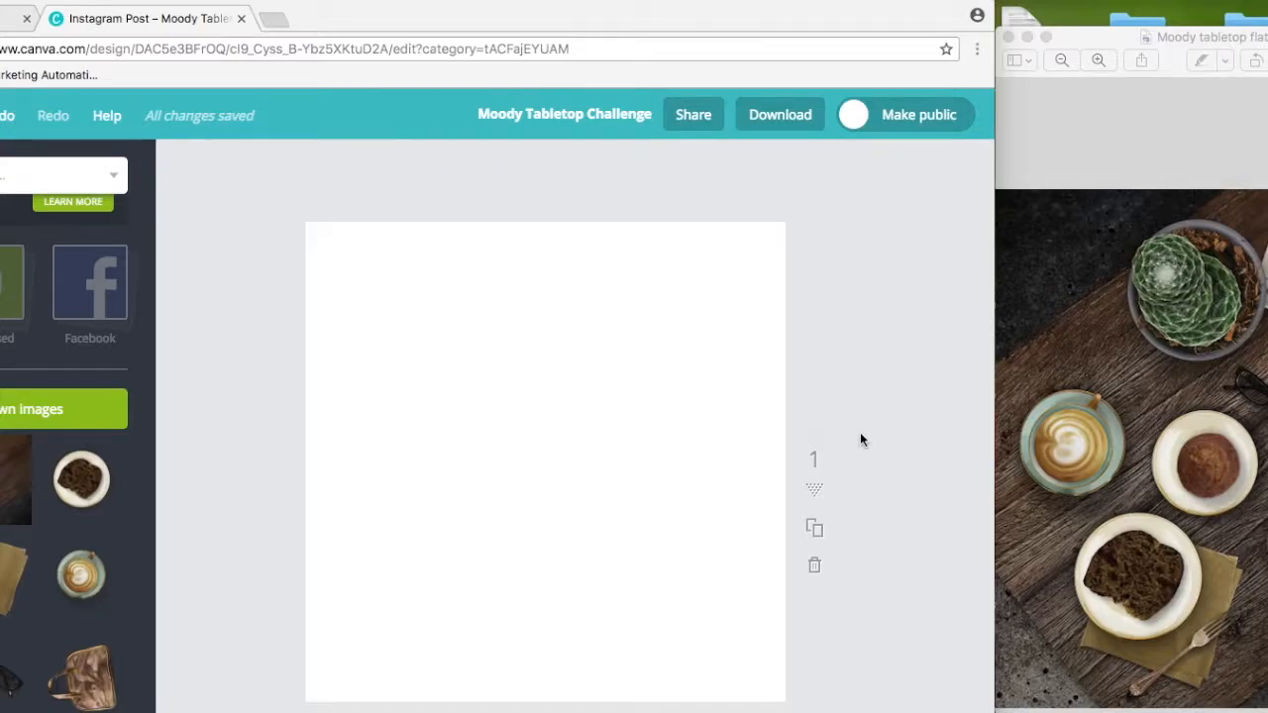
View the Instagram Post design type on the Canva home page and return to the Moody Tabletop Challenge design.
click(4, 17)
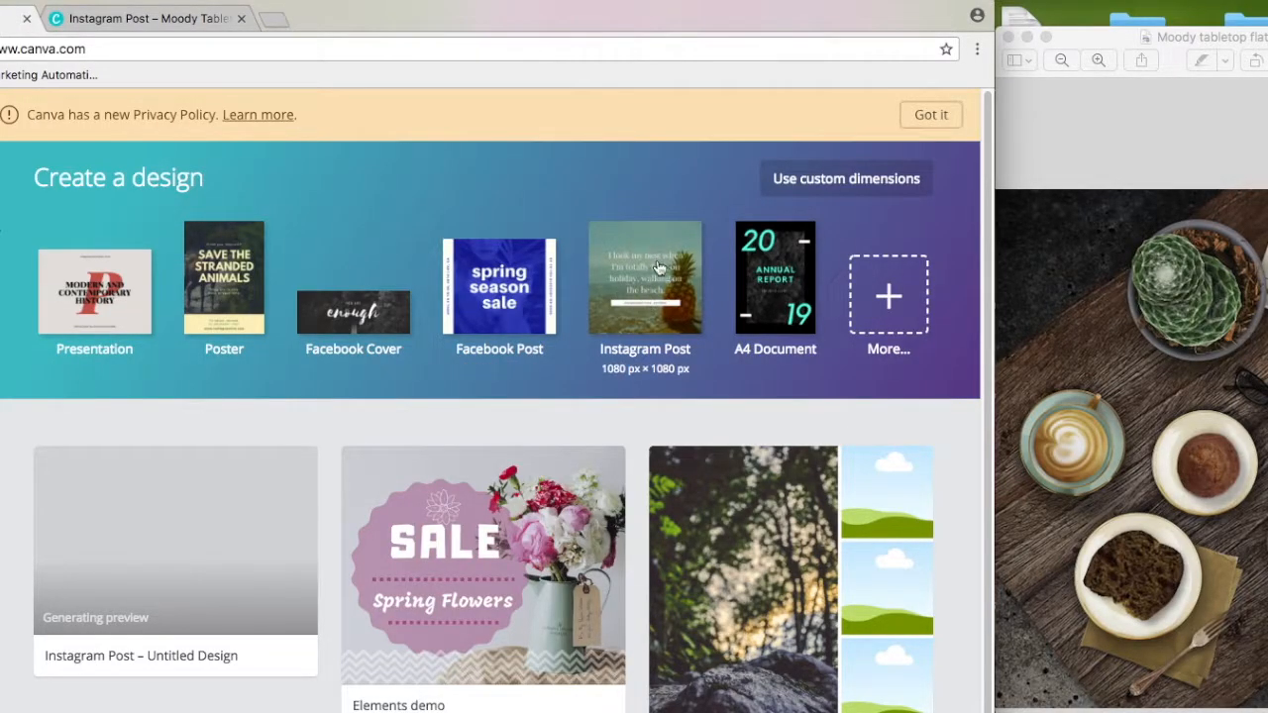
click(117, 20)
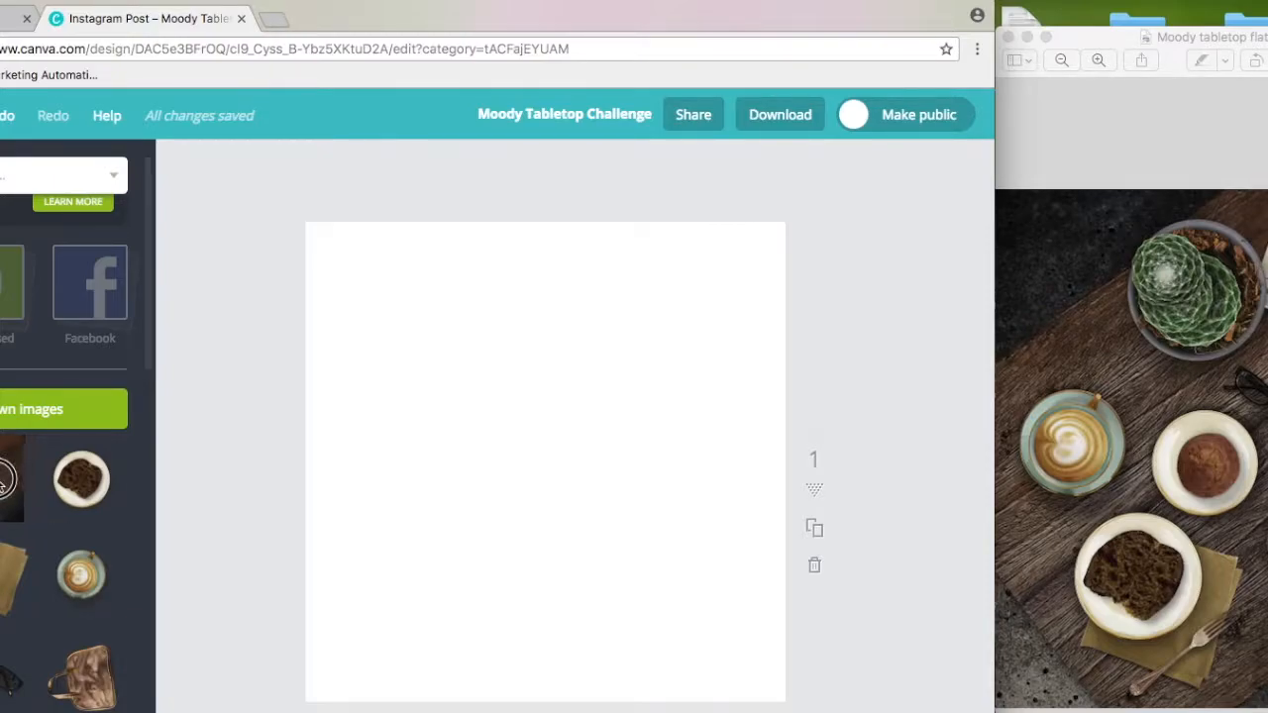
Place the combined floor and table image on the blank canvas and enlarge it to cover the whole page.
drag(3, 488, 604, 431)
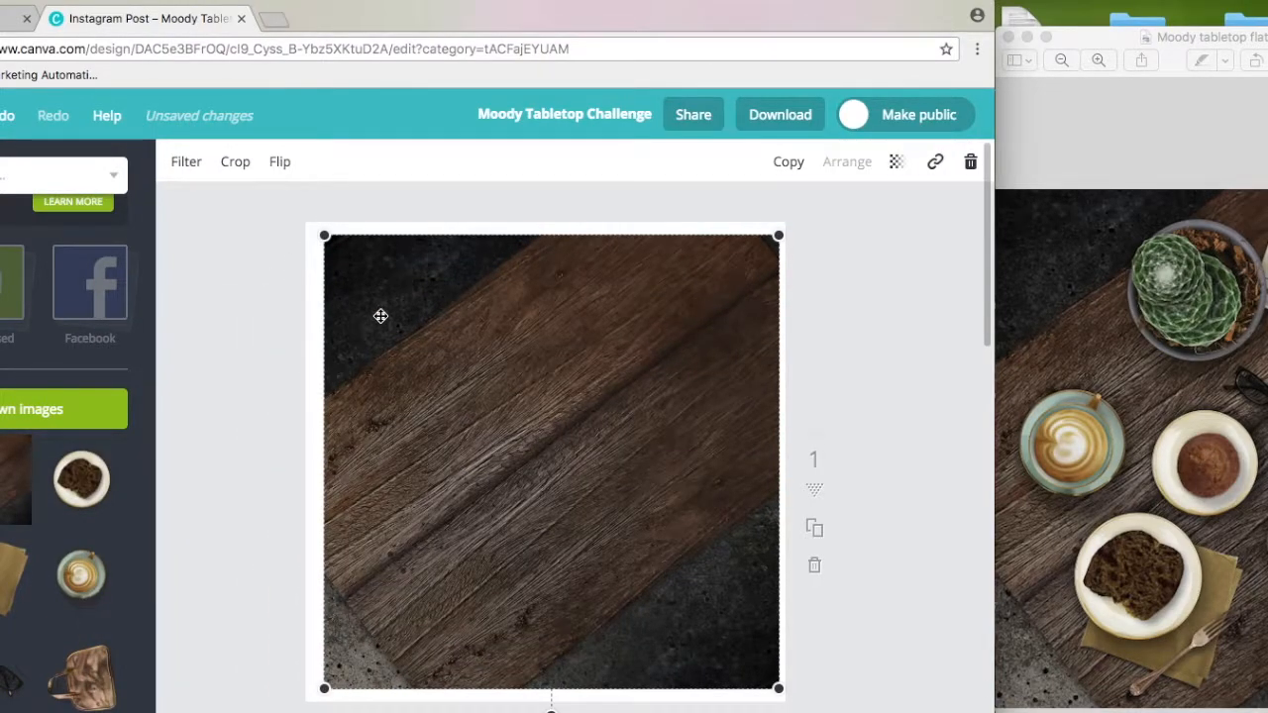
drag(325, 238, 303, 213)
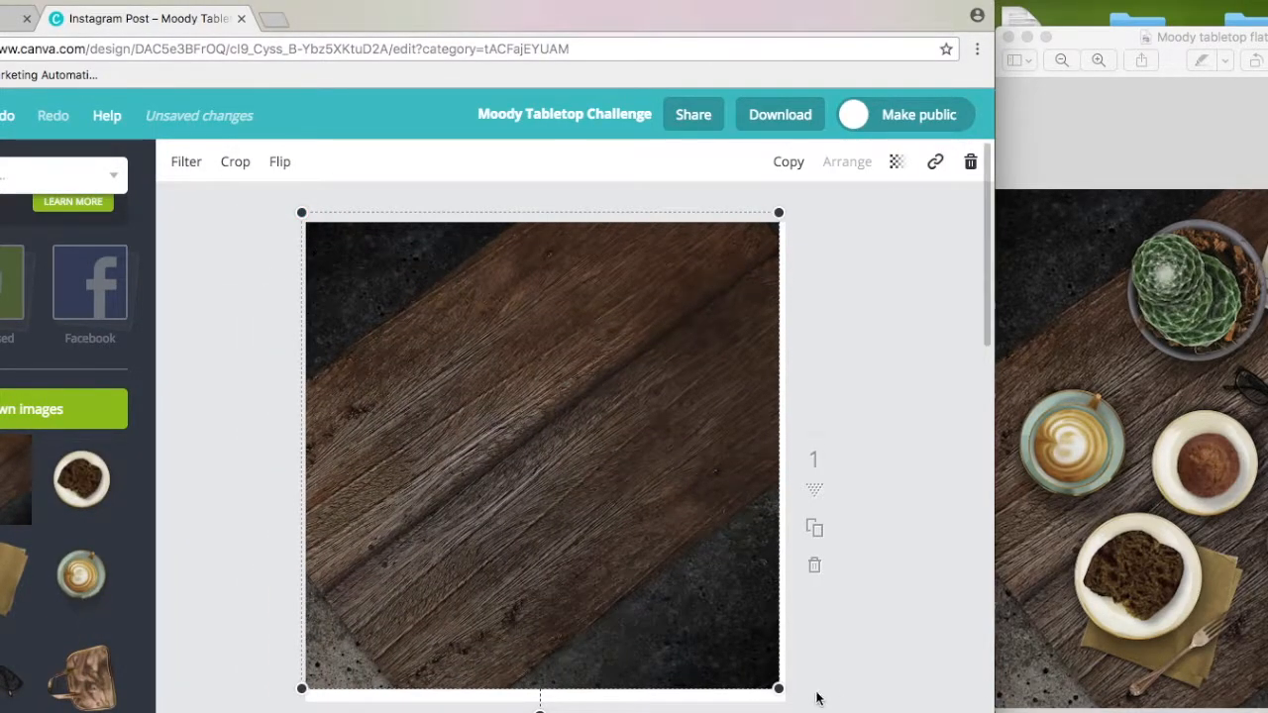
drag(778, 690, 799, 710)
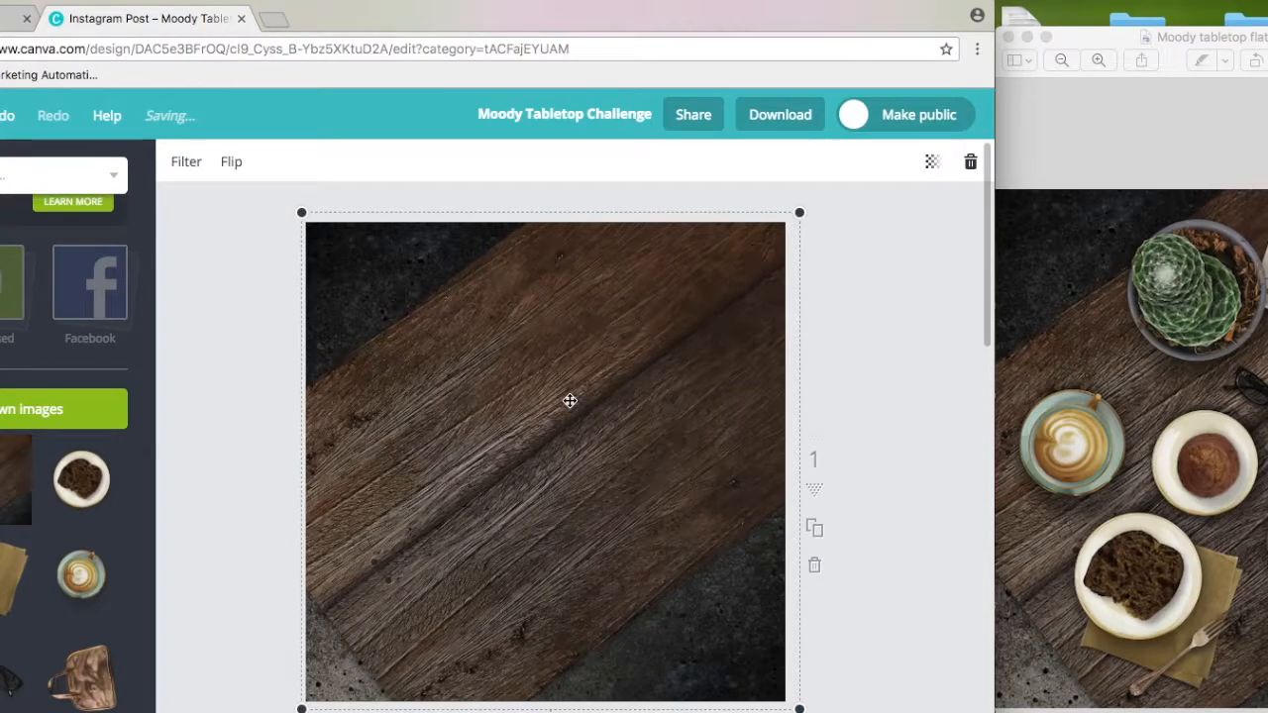
drag(617, 407, 609, 407)
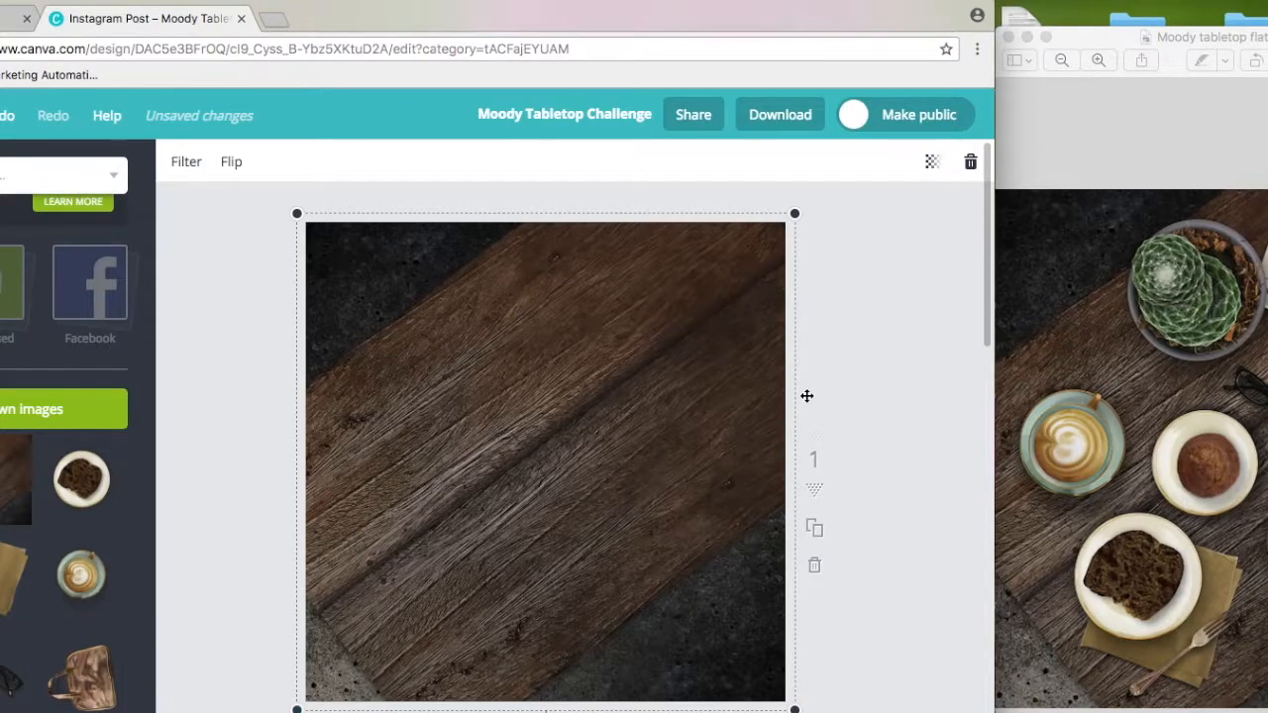
click(873, 346)
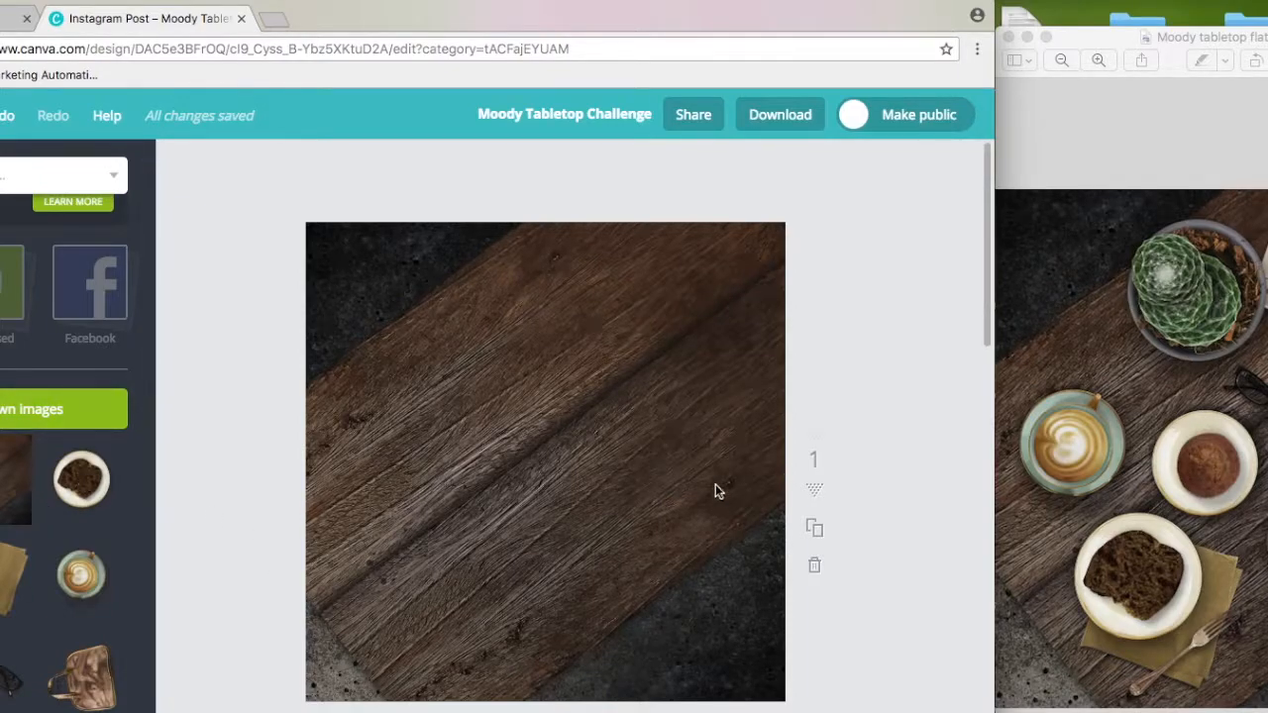
Add the Elle Decoration magazine, shrink it slightly and position it at the canvas's upper-right corner, running off the top edge.
click(136, 671)
drag(560, 416, 704, 305)
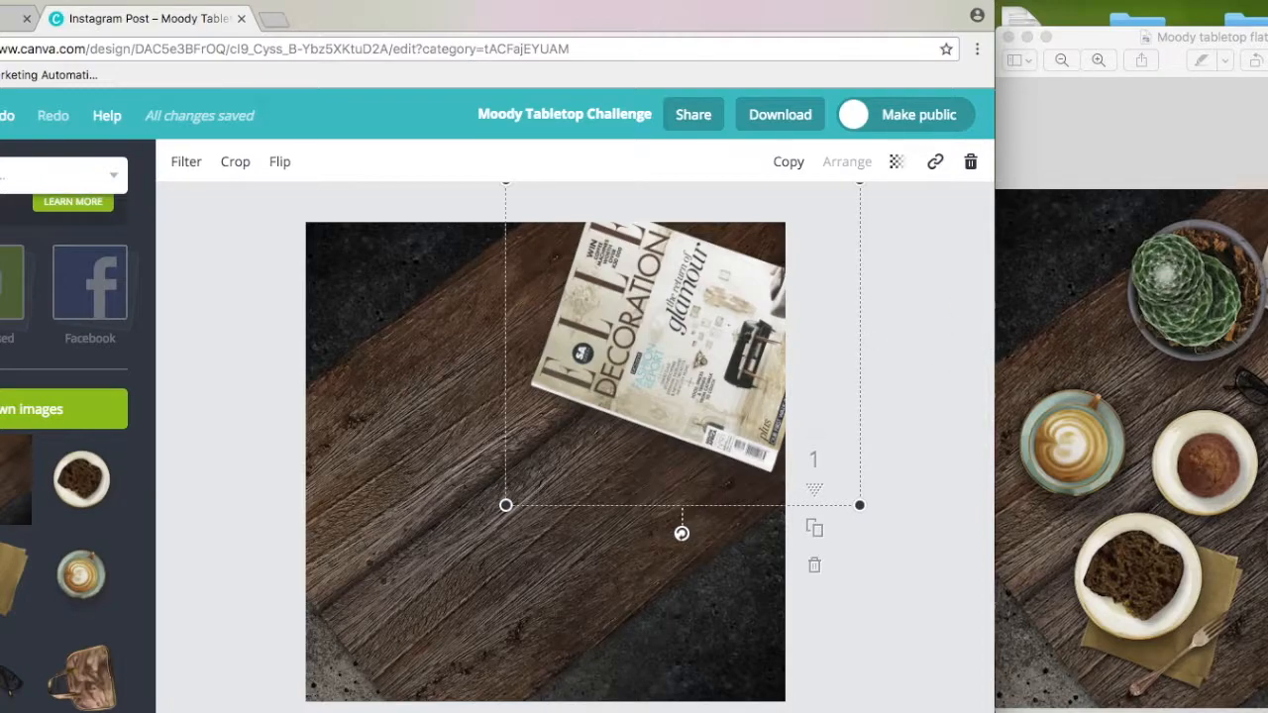
drag(766, 329, 744, 277)
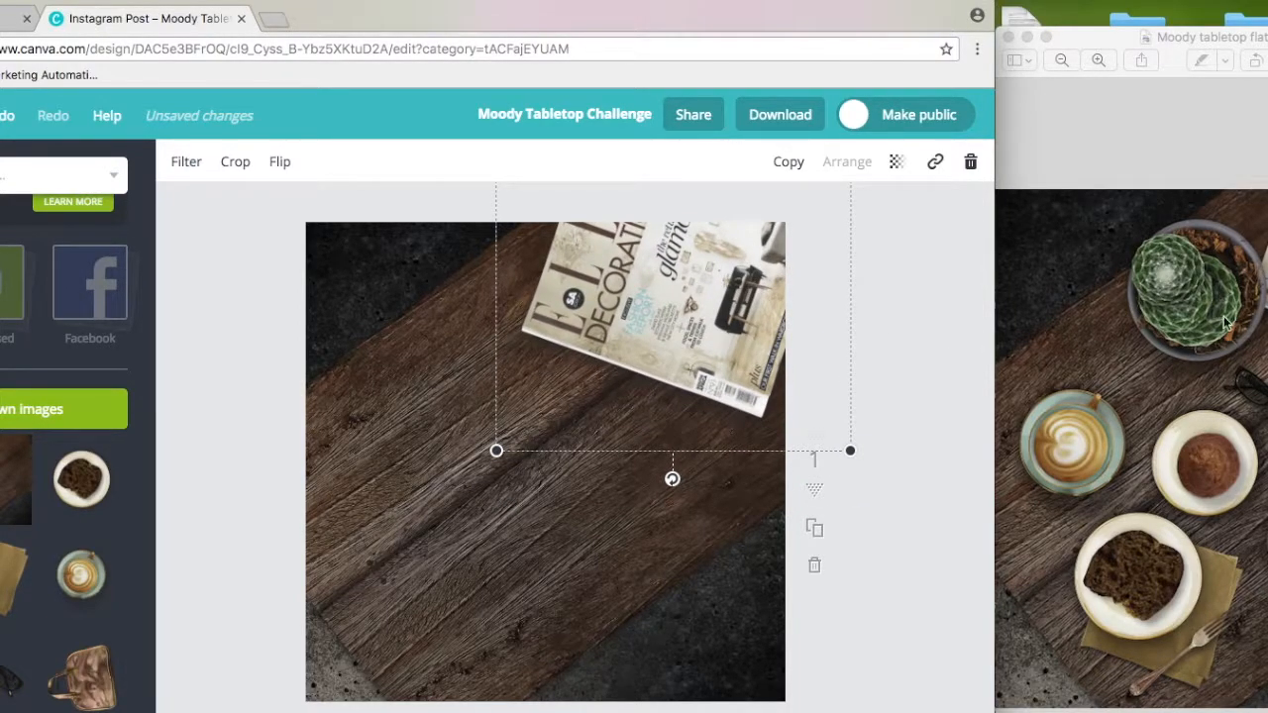
drag(849, 451, 835, 435)
mouse_move(696, 329)
mouse_down()
mouse_move(703, 320)
mouse_move(693, 351)
mouse_up()
drag(823, 458, 825, 456)
drag(715, 343, 722, 329)
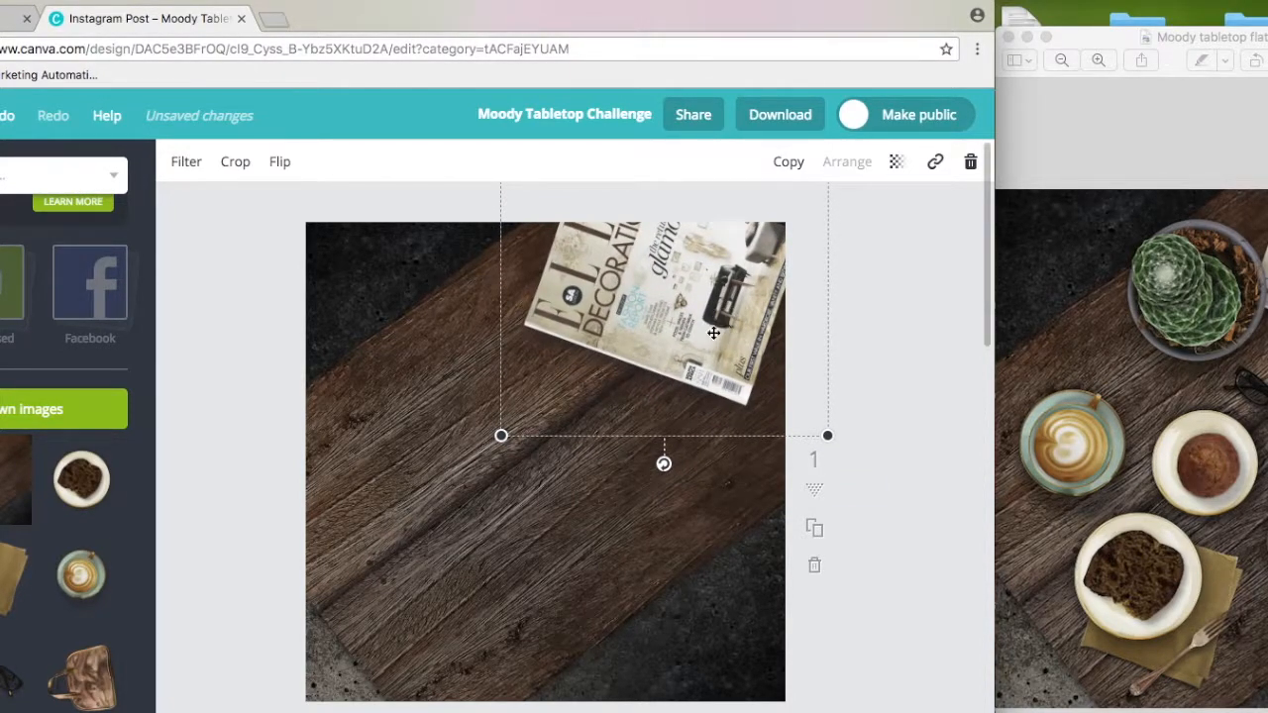
Add the shiny handbag, scale it down and place it off the canvas's right edge, overlapping the magazine's lower corner.
click(100, 666)
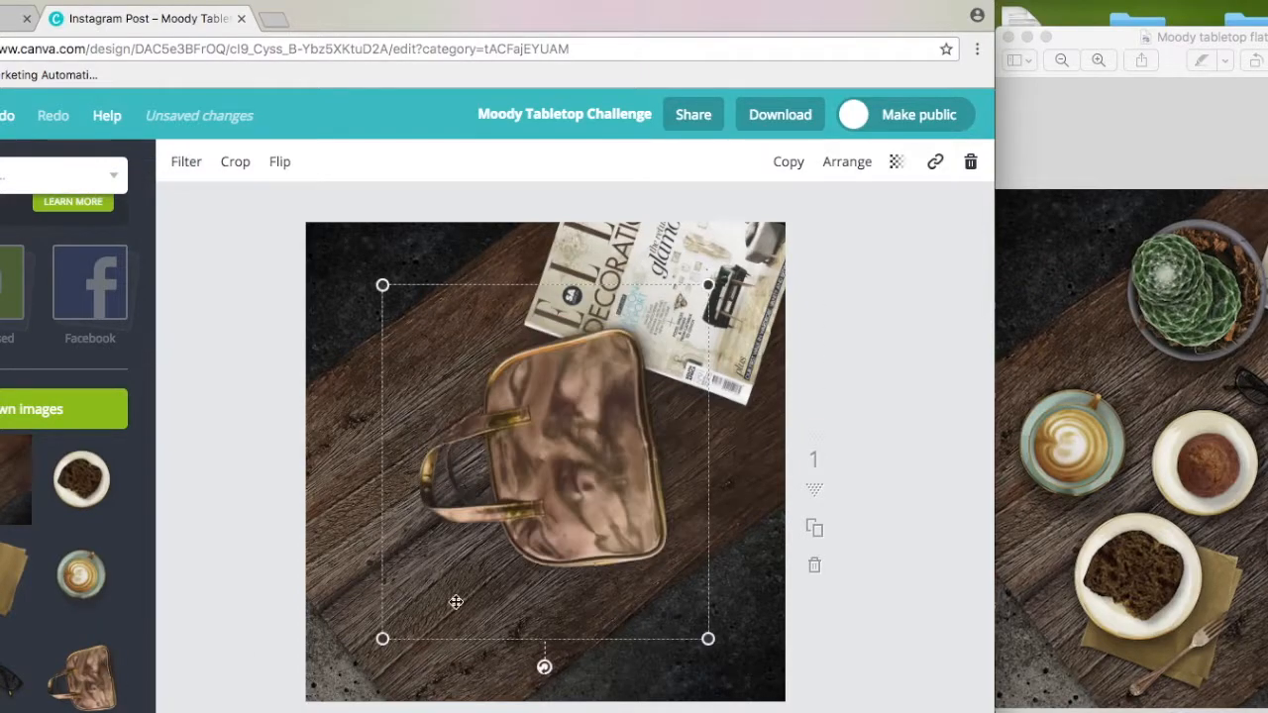
drag(708, 639, 660, 585)
drag(567, 466, 767, 453)
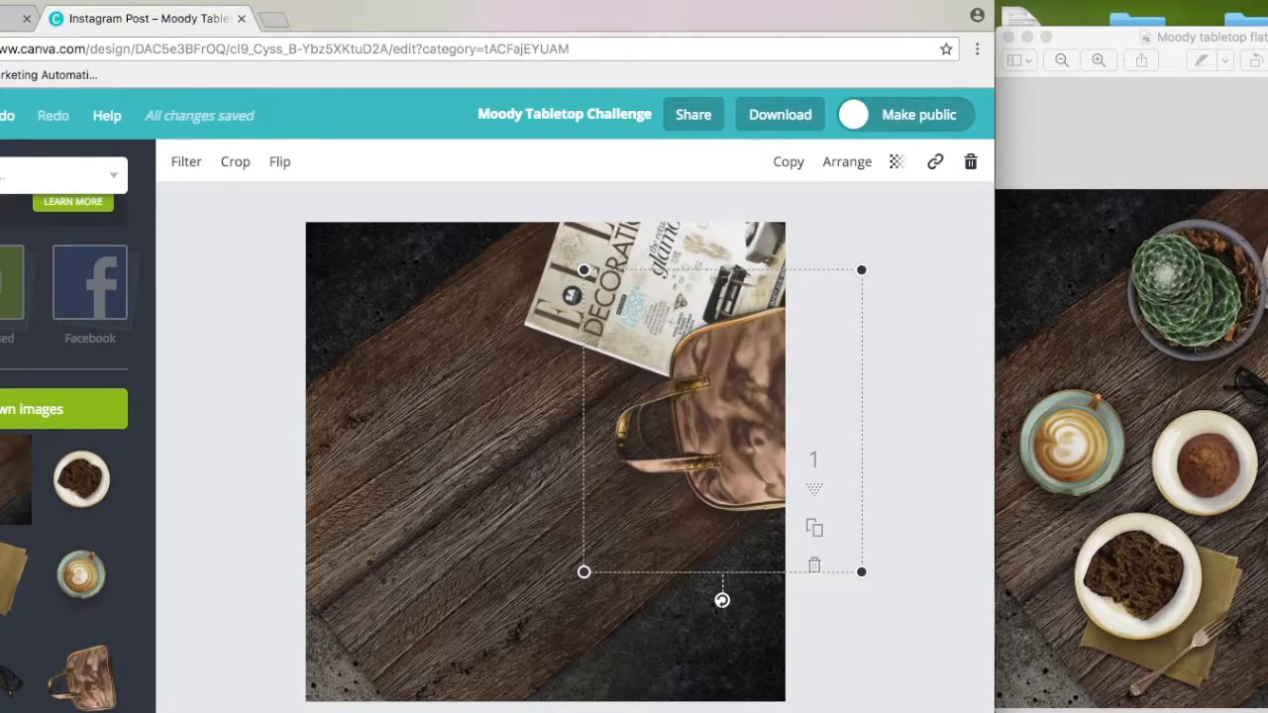
drag(737, 410, 754, 406)
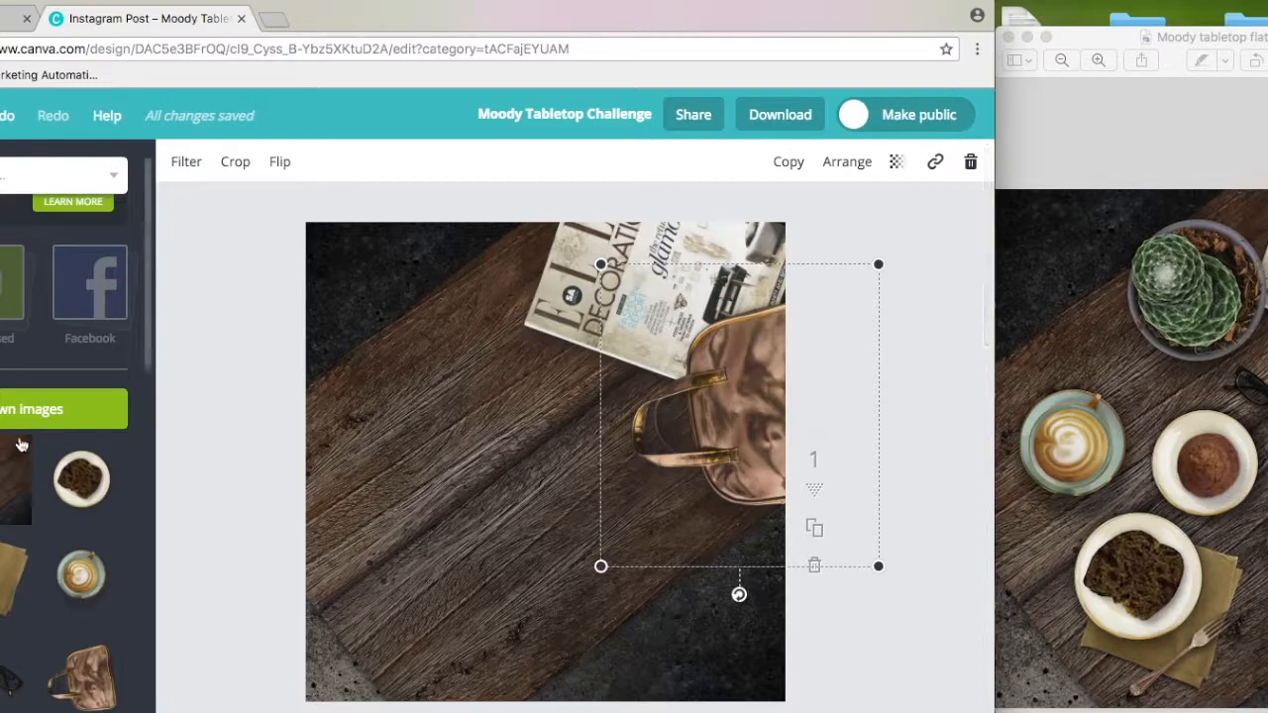
Add the potted succulent, scale it down and position it just left of the magazine at about 110, -36.
click(8, 679)
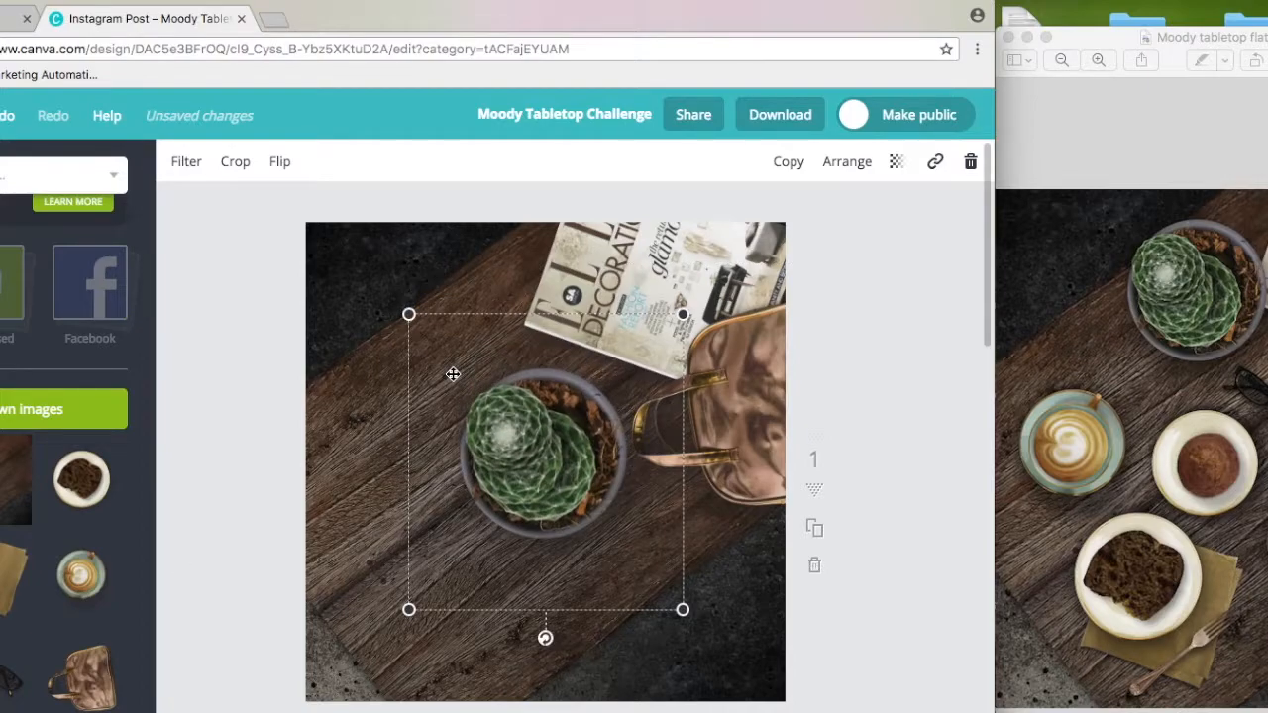
drag(540, 444, 471, 368)
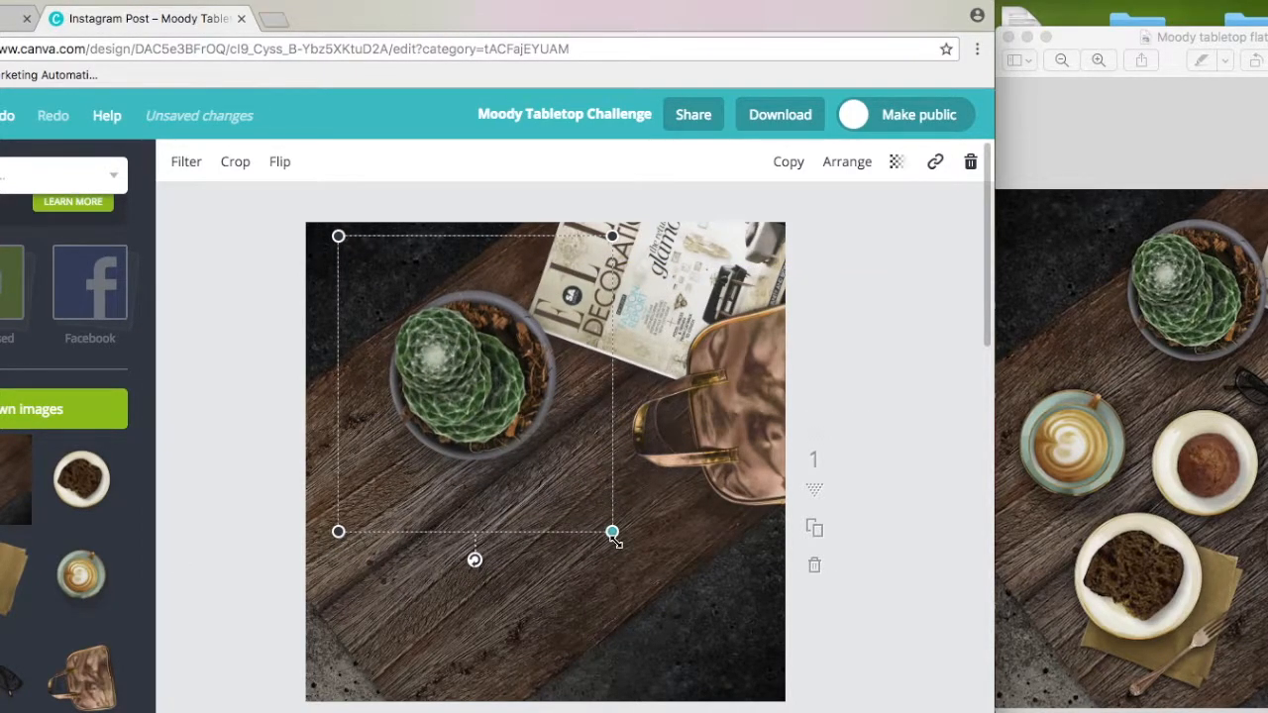
drag(615, 539, 577, 516)
drag(496, 414, 512, 393)
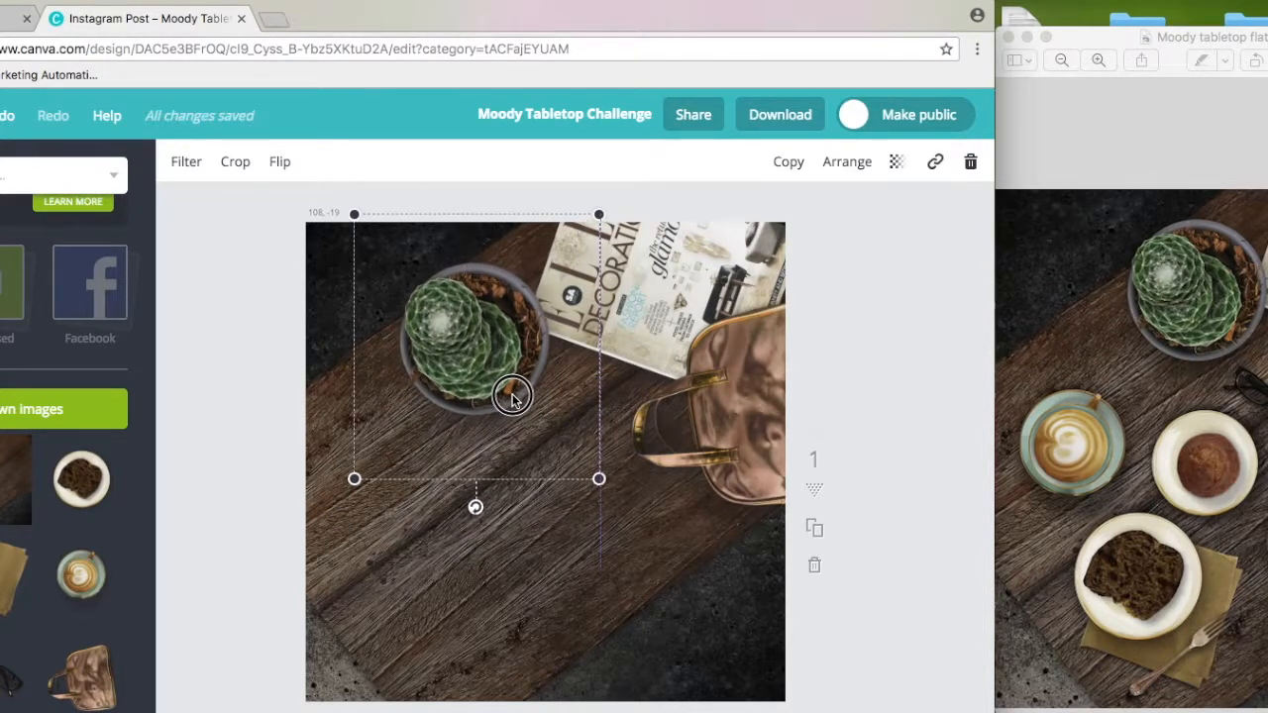
drag(599, 480, 589, 472)
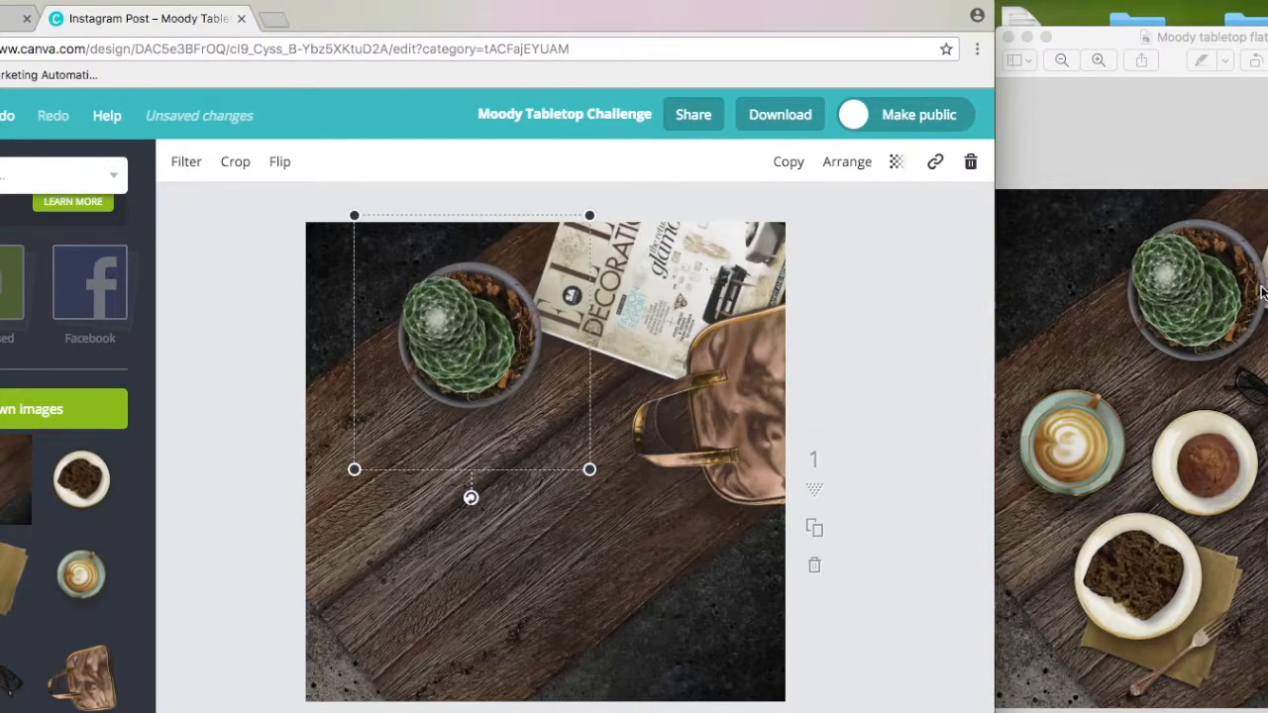
drag(467, 362, 468, 351)
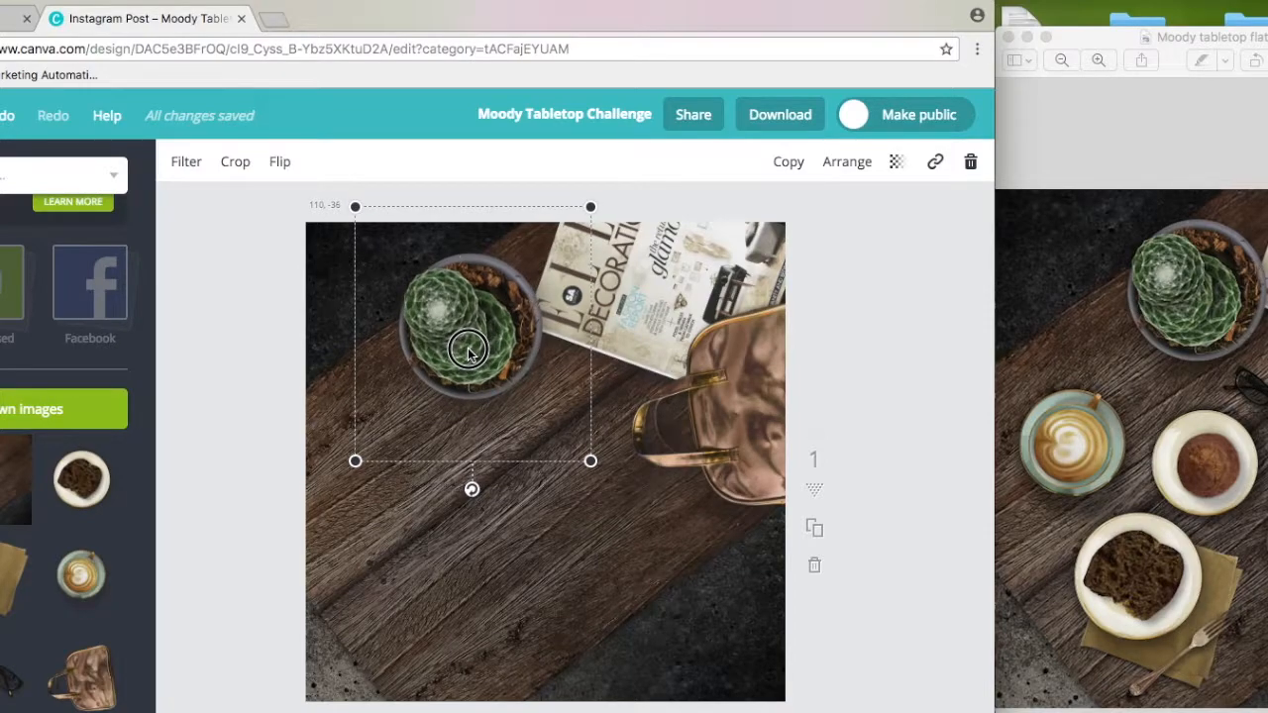
drag(467, 351, 469, 351)
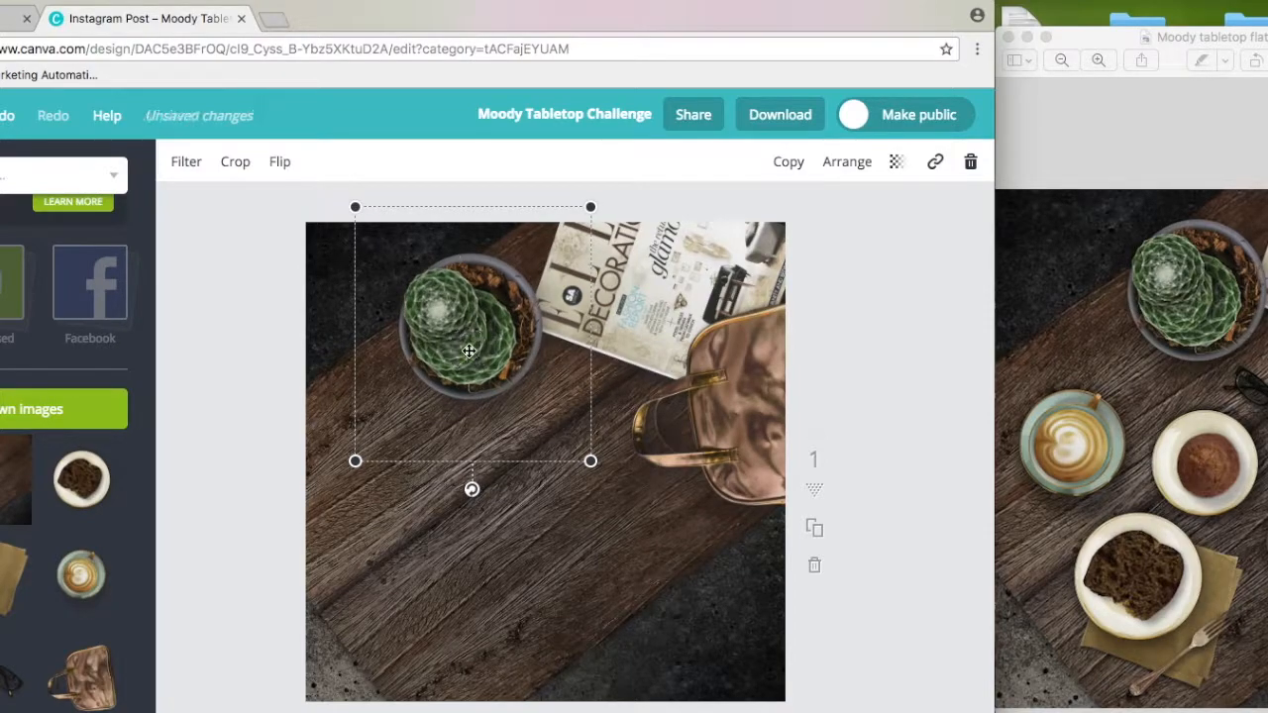
Place the candle in its glass holder on the magazine beside the succulent and shrink it slightly.
drag(573, 465, 653, 301)
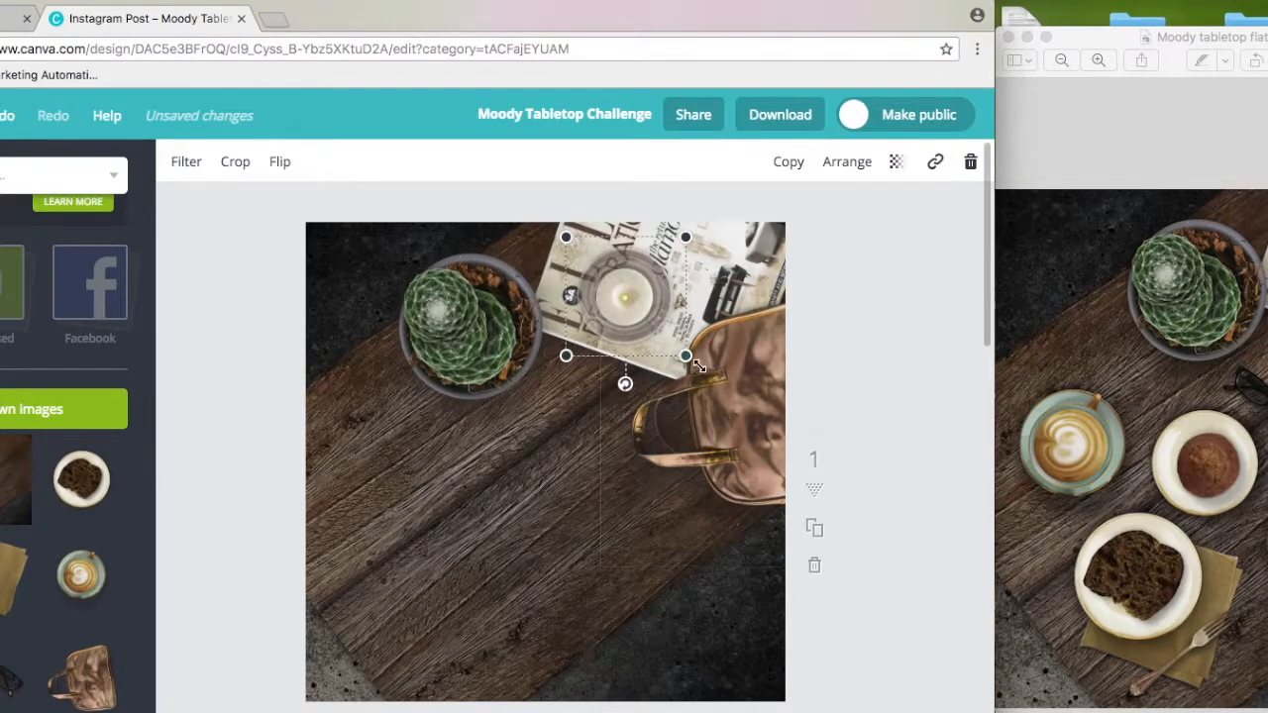
mouse_move(686, 356)
mouse_down()
mouse_move(628, 293)
mouse_move(671, 346)
mouse_up()
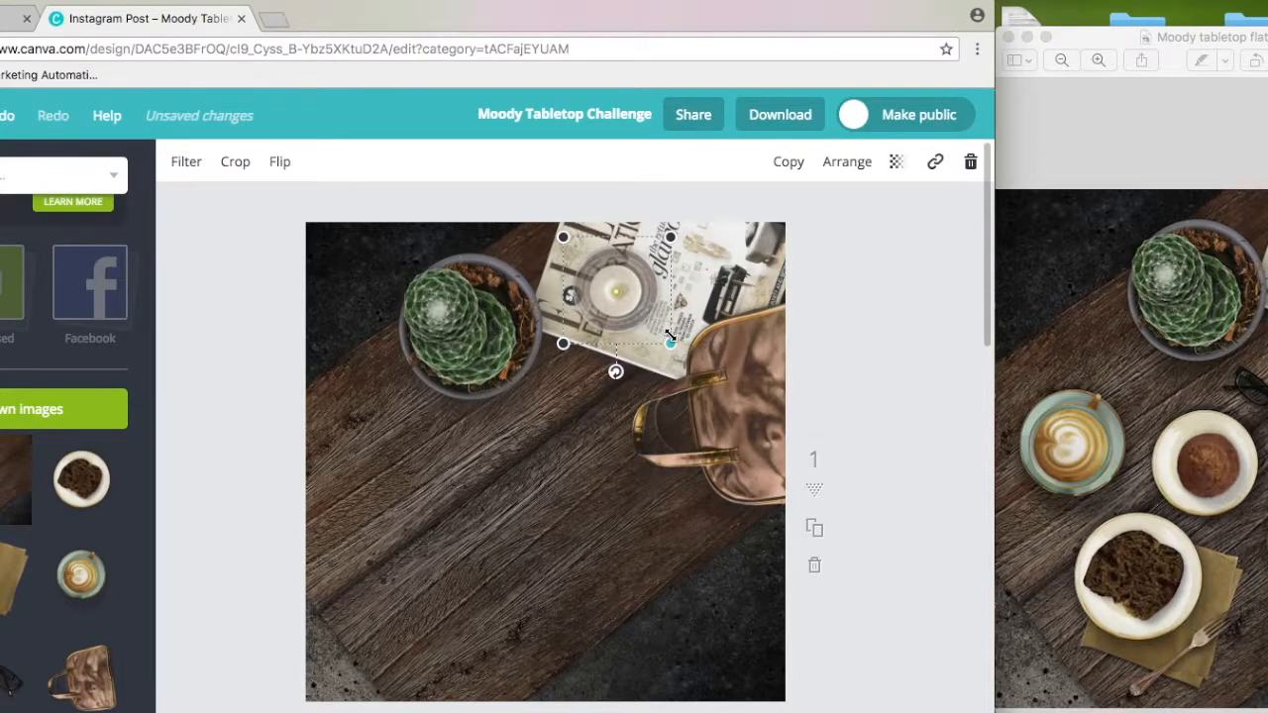
drag(645, 306, 638, 310)
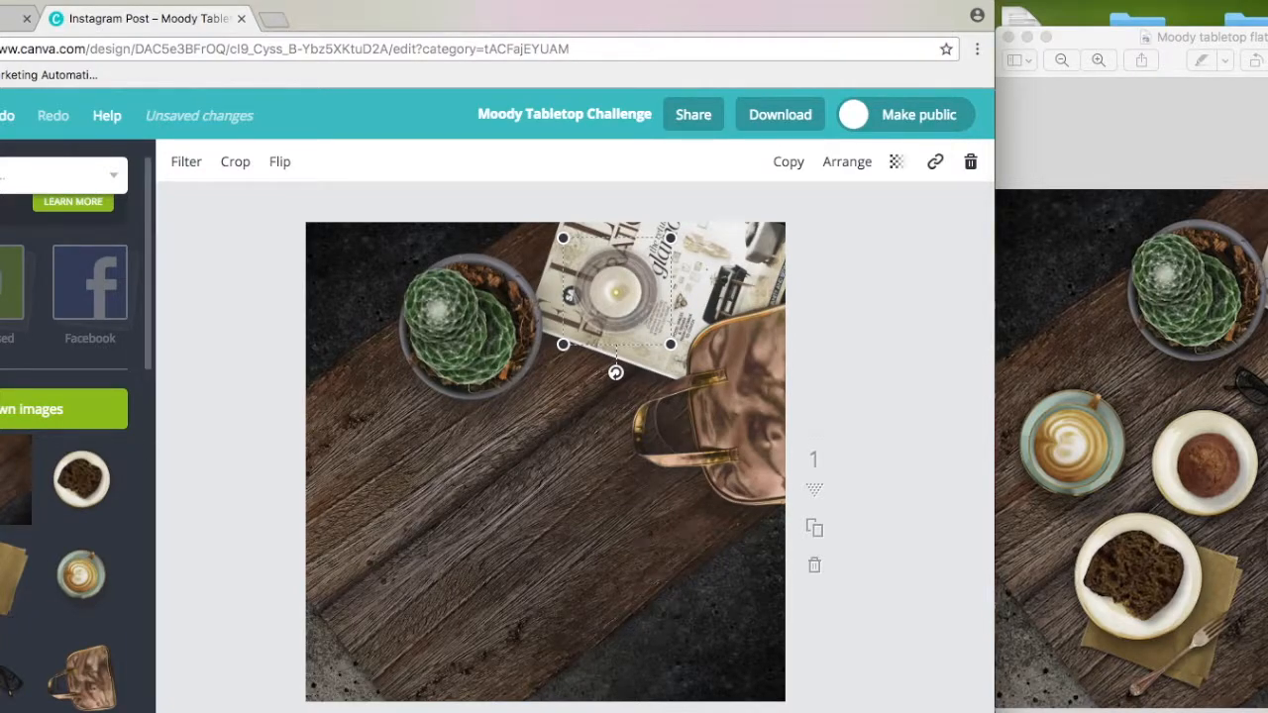
Add the reading glasses, scale them down and position them on the table between the succulent and the handbag's handles.
click(6, 679)
drag(575, 487, 591, 473)
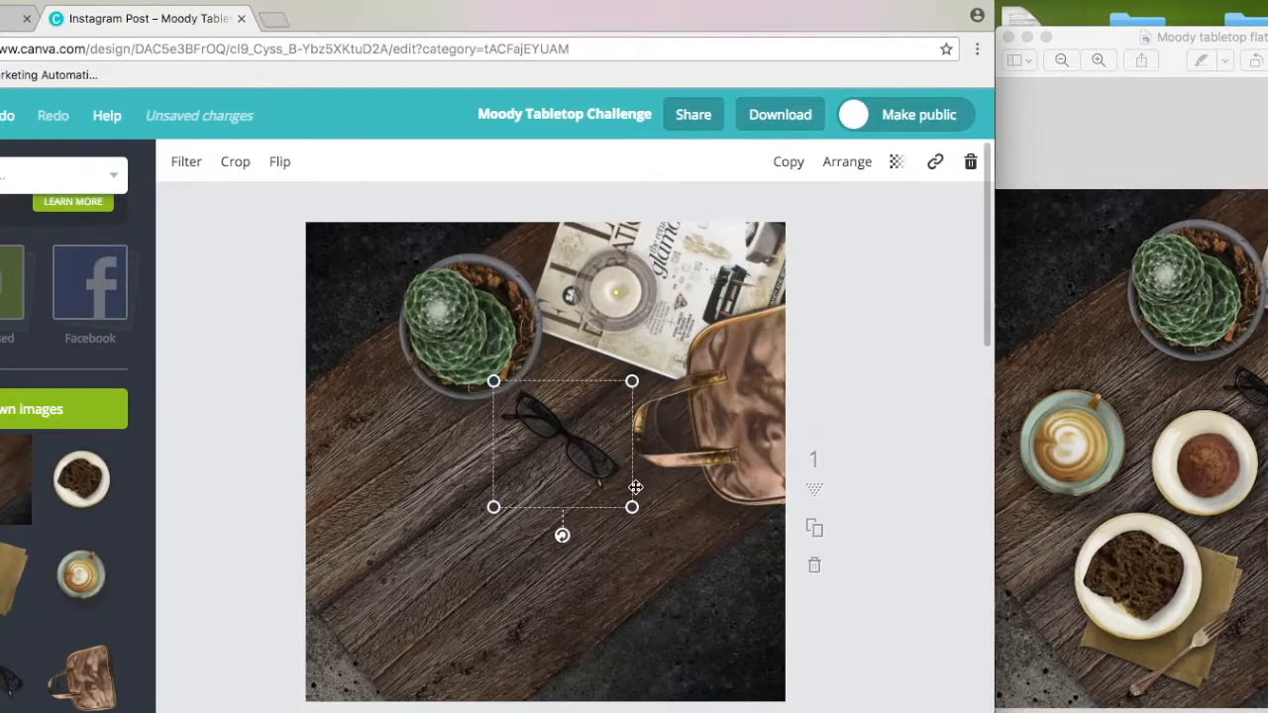
drag(632, 508, 608, 462)
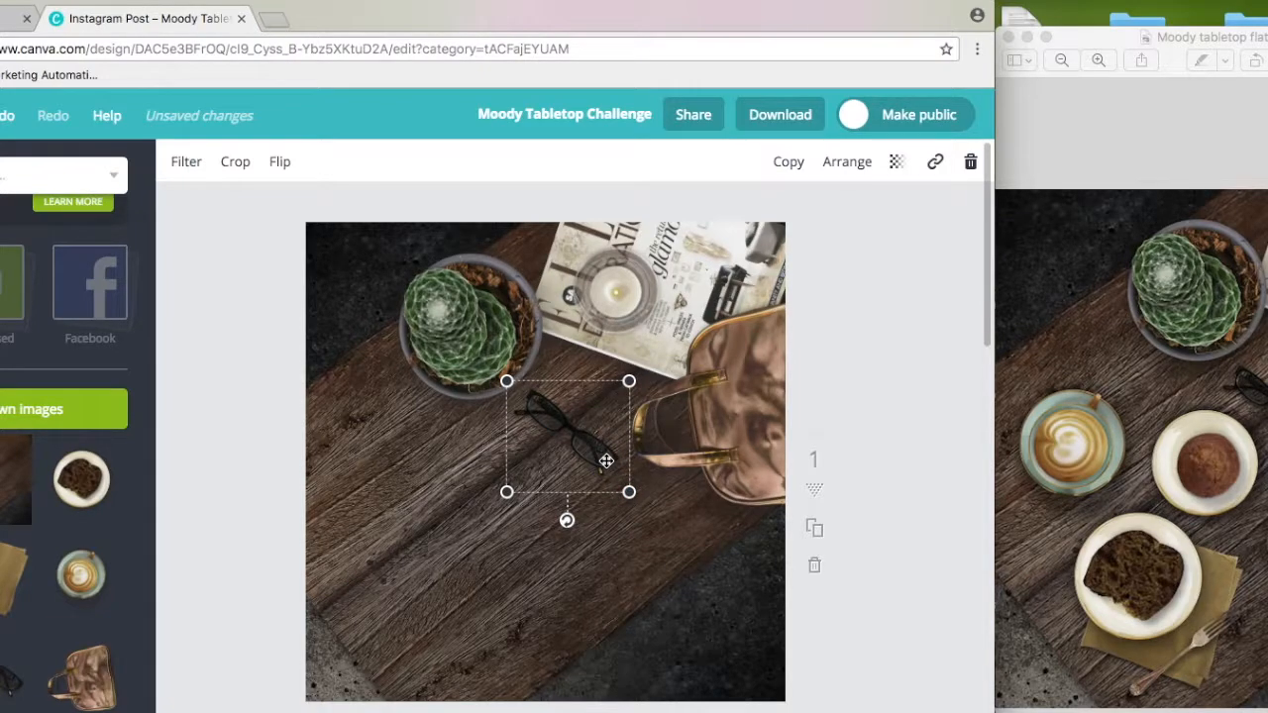
click(606, 462)
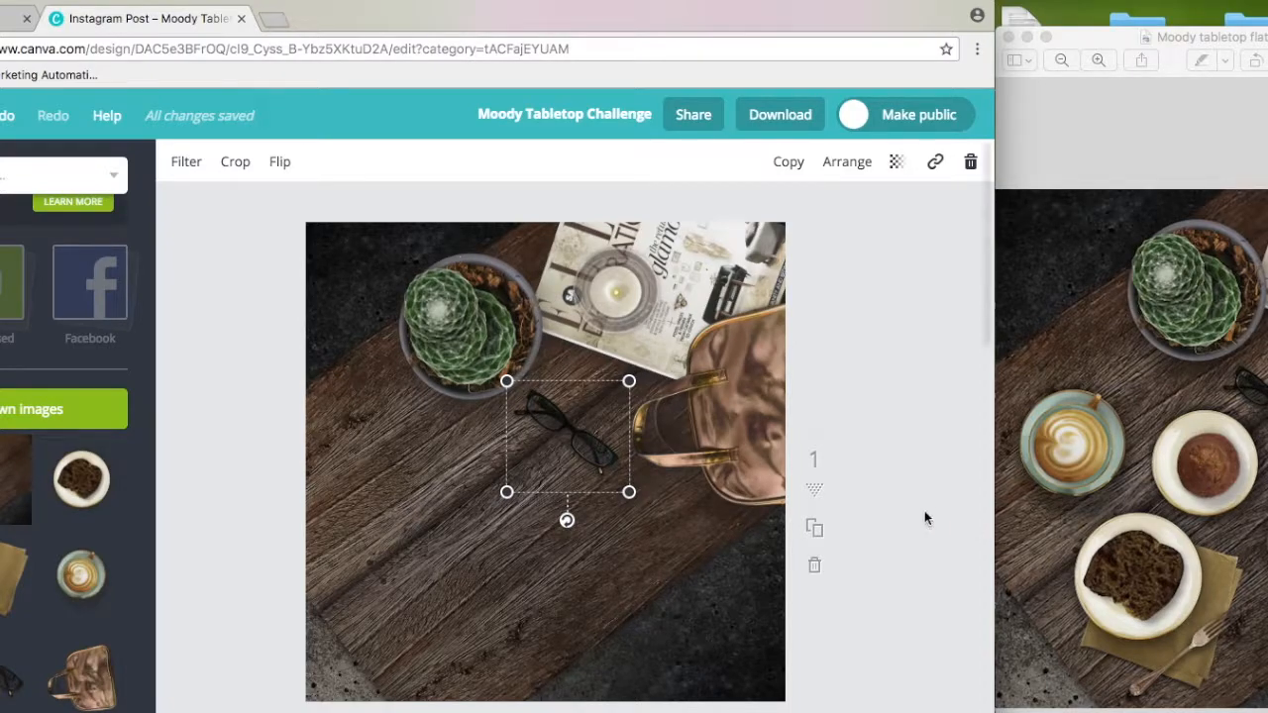
Add the latte cup, scale it down below the succulent near the canvas's left edge, and place a duplicate below the glasses.
click(82, 577)
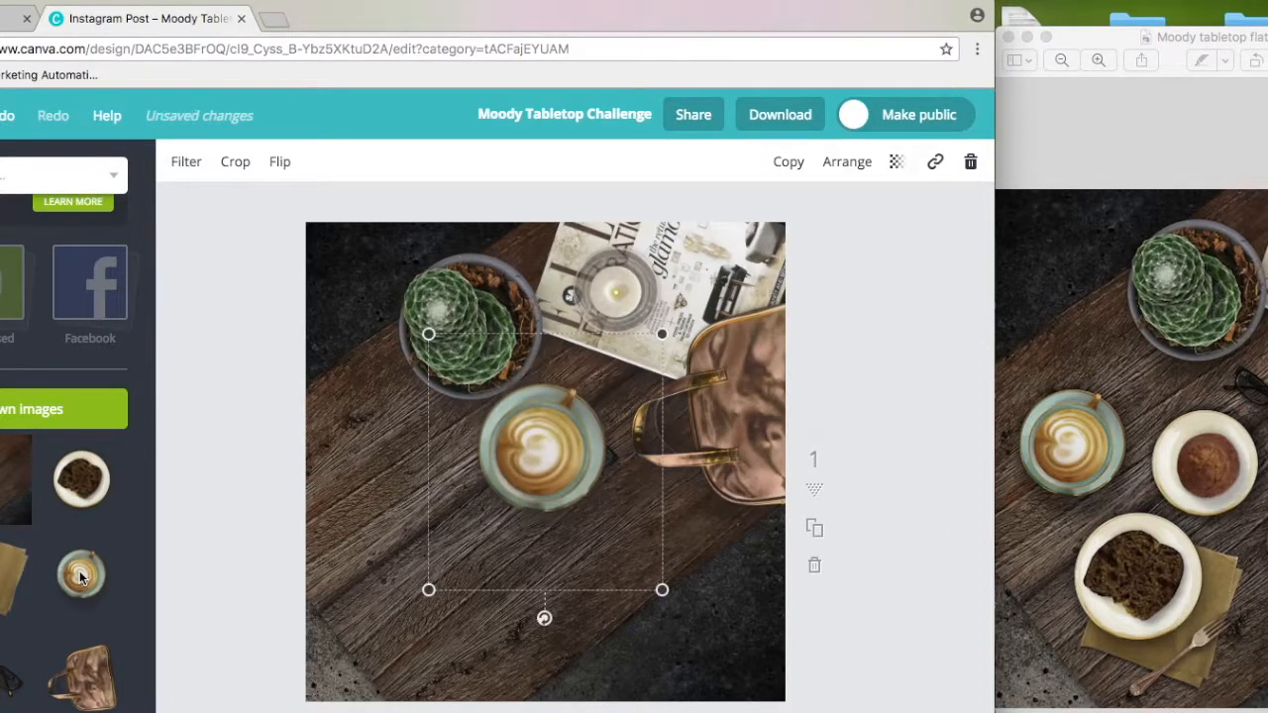
drag(576, 424, 431, 446)
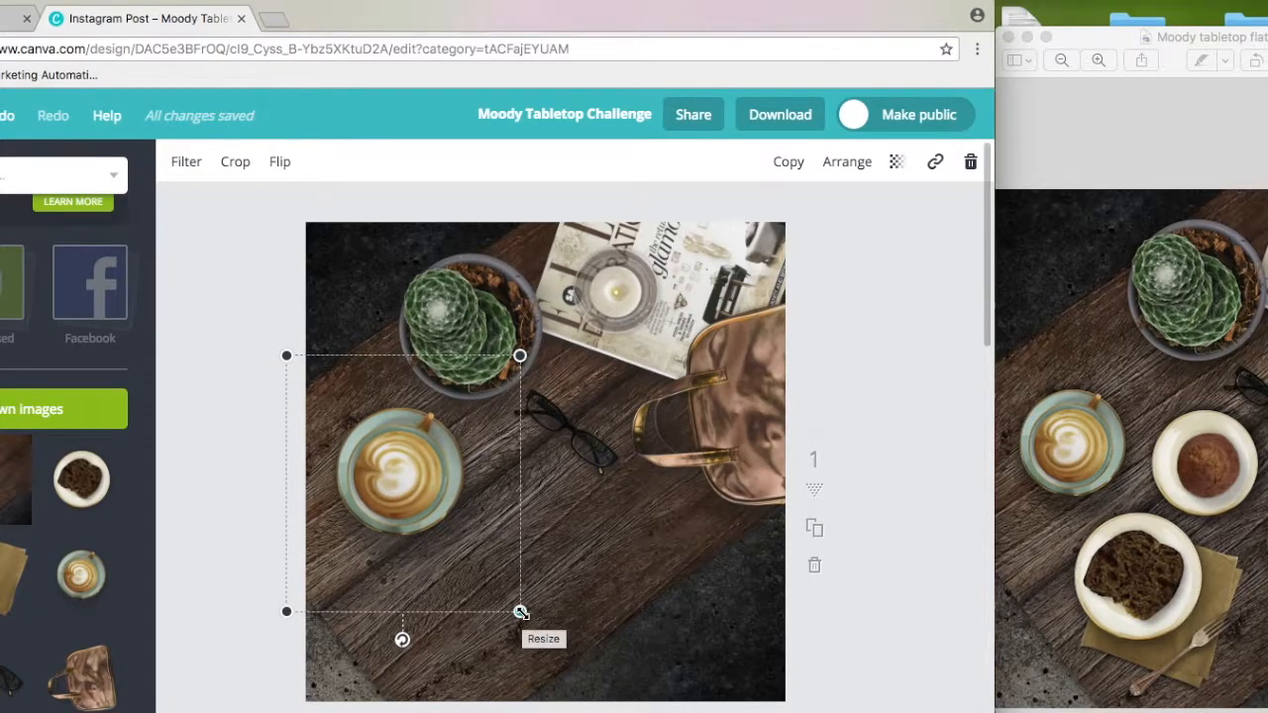
drag(520, 613, 482, 572)
drag(404, 475, 602, 547)
click(788, 161)
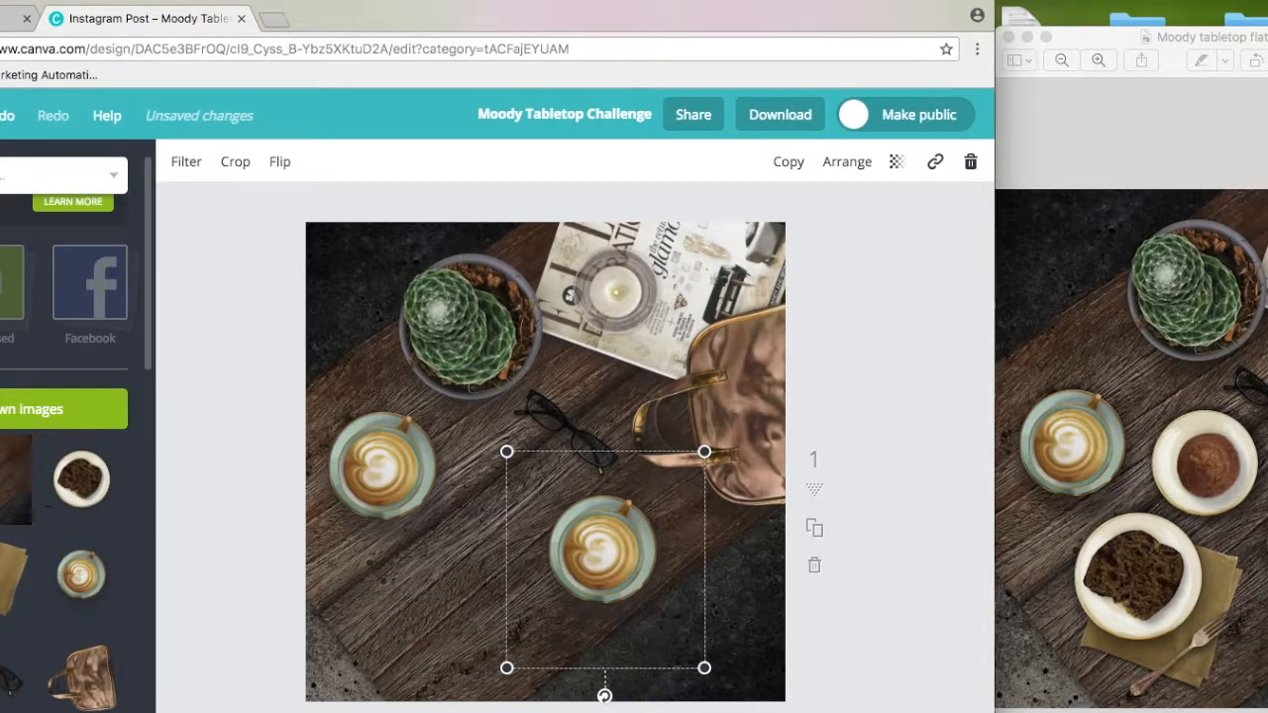
Add the hot chocolate cup on its white saucer, scale it to match the lattes and place it between the two latte cups.
drag(491, 499, 426, 517)
drag(528, 610, 493, 599)
drag(423, 503, 478, 544)
drag(561, 625, 556, 621)
drag(486, 566, 503, 558)
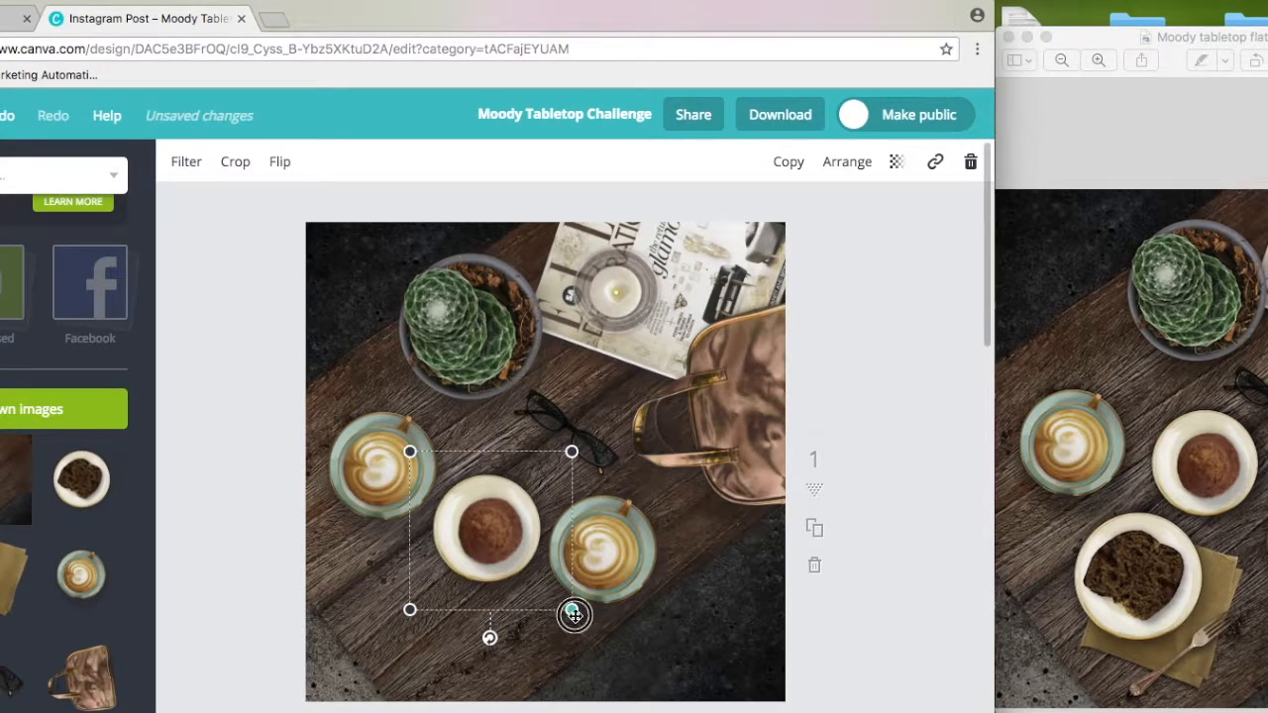
drag(572, 609, 566, 612)
Fine-tune the positions of the two lattes and the hot chocolate, keeping the hot chocolate beside the first latte and the duplicate latte lower down.
drag(367, 475, 355, 459)
drag(472, 542, 480, 509)
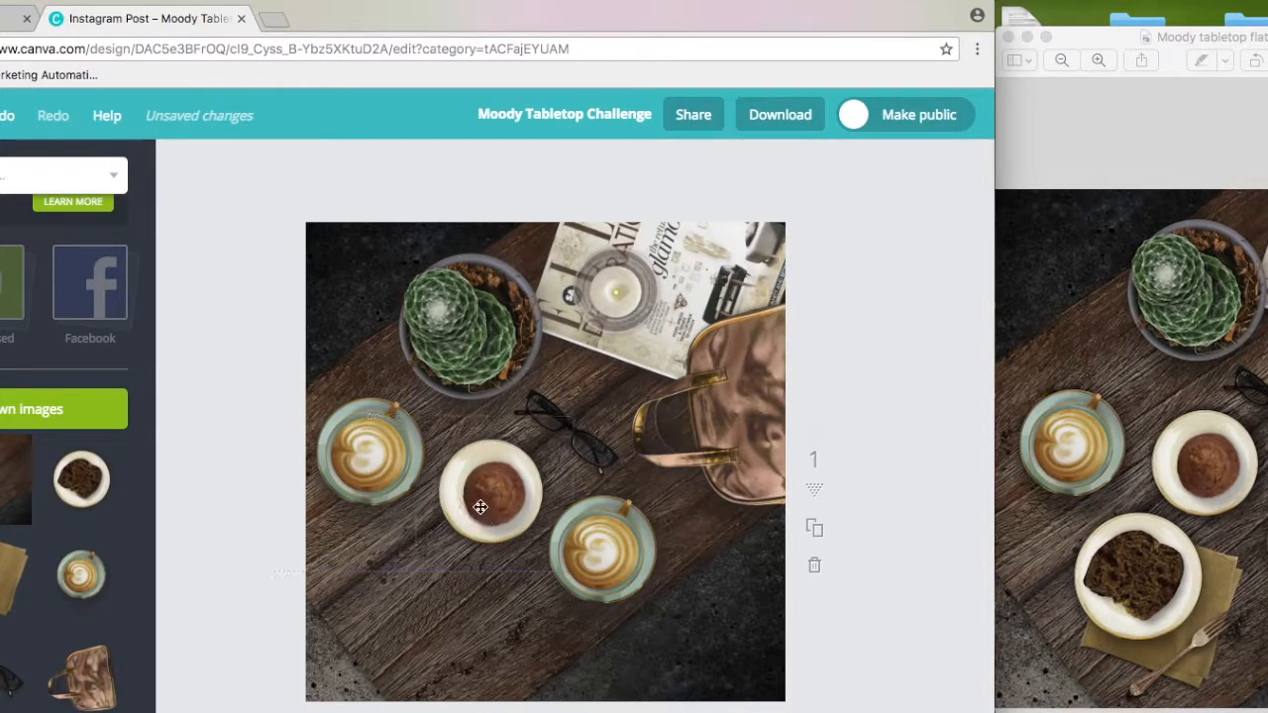
drag(355, 484, 353, 498)
drag(503, 509, 506, 496)
drag(630, 560, 628, 563)
drag(451, 476, 448, 476)
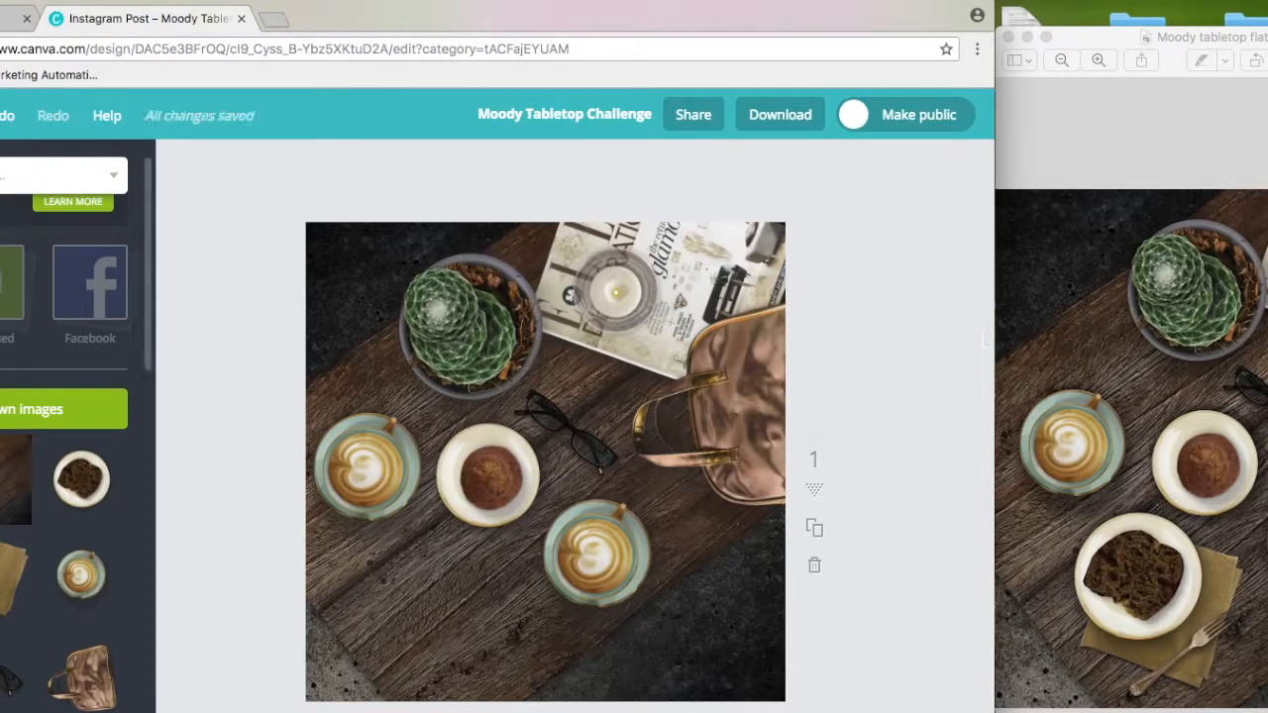
Add the folded brown napkin, scale it down and place it below the hot chocolate, nudging the first latte slightly upward.
click(8, 579)
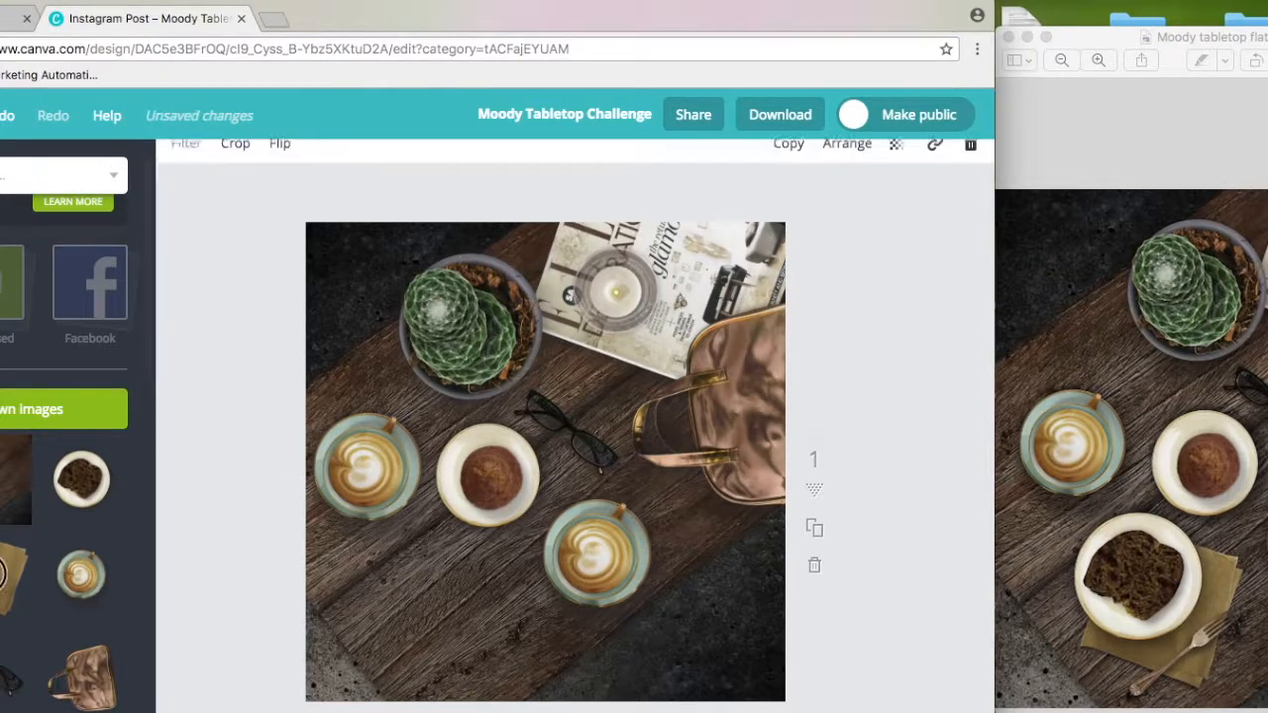
drag(651, 363, 603, 402)
drag(553, 495, 486, 637)
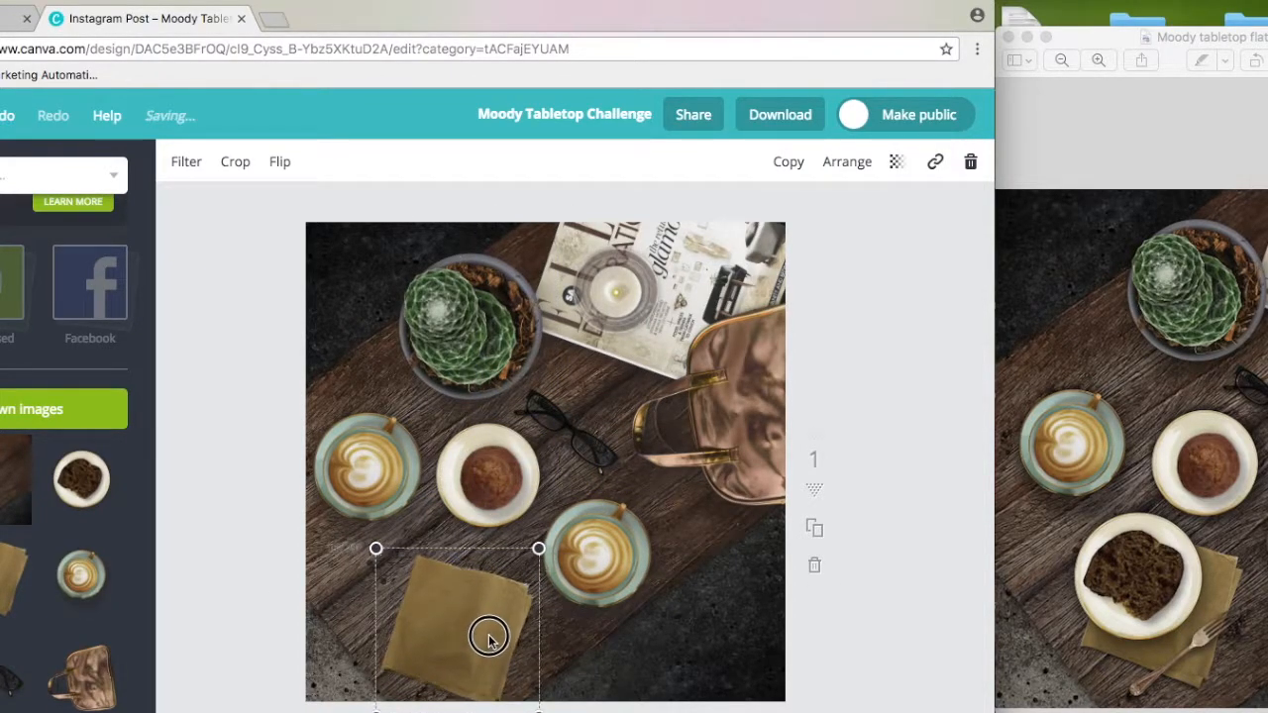
drag(538, 549, 545, 541)
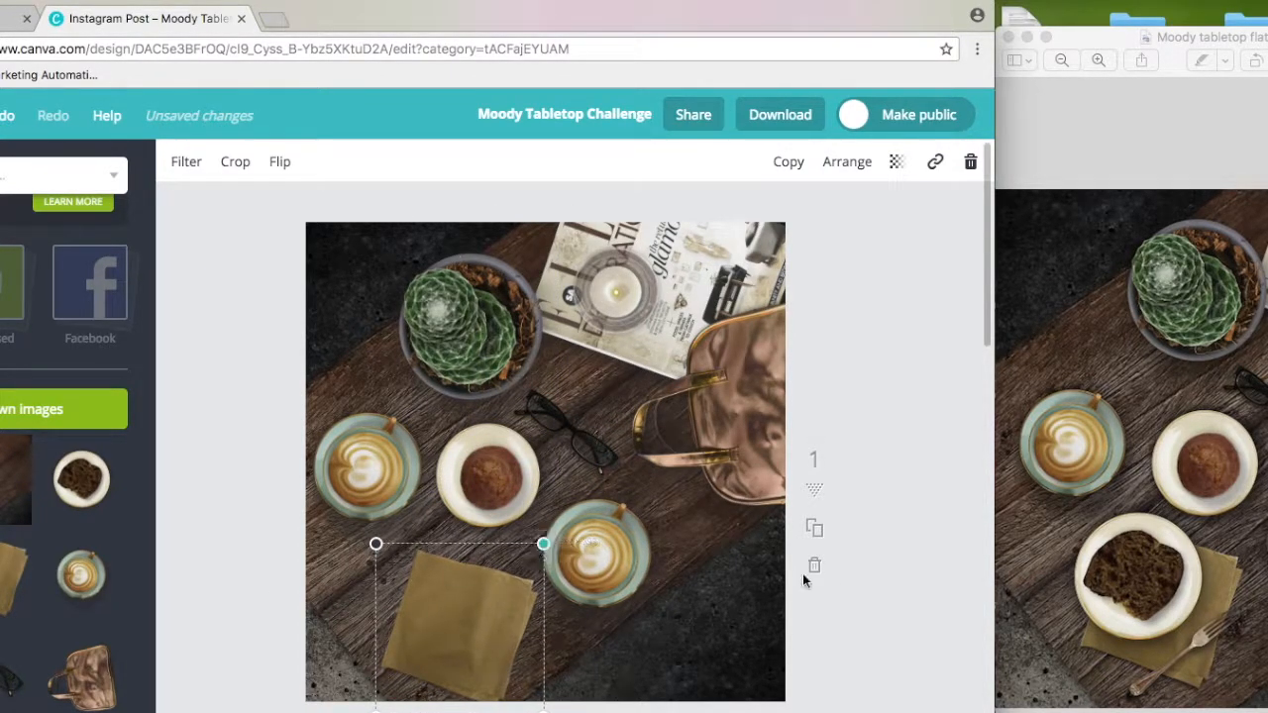
drag(490, 608, 475, 599)
drag(397, 454, 397, 441)
drag(483, 627, 481, 620)
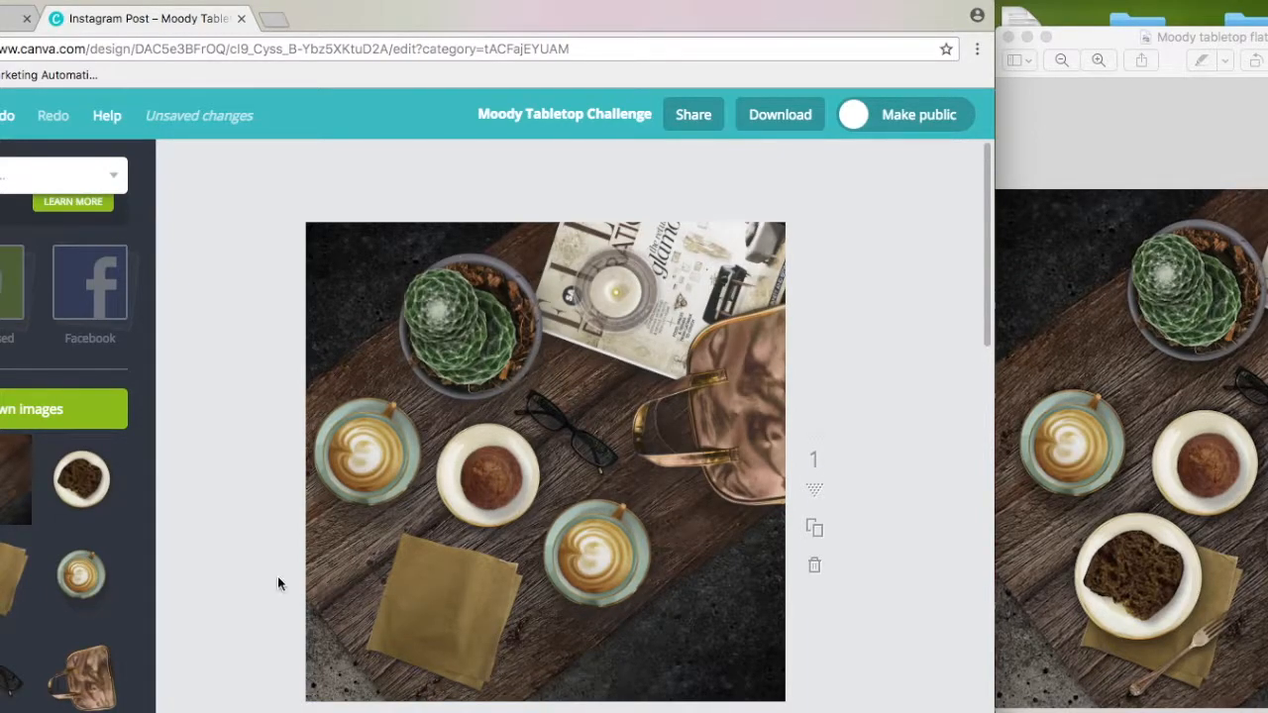
Add the plate of cake, scale it down and place it over the napkin's upper-left part, leaving the napkin's right side exposed.
click(83, 480)
drag(538, 453, 426, 610)
drag(548, 463, 549, 509)
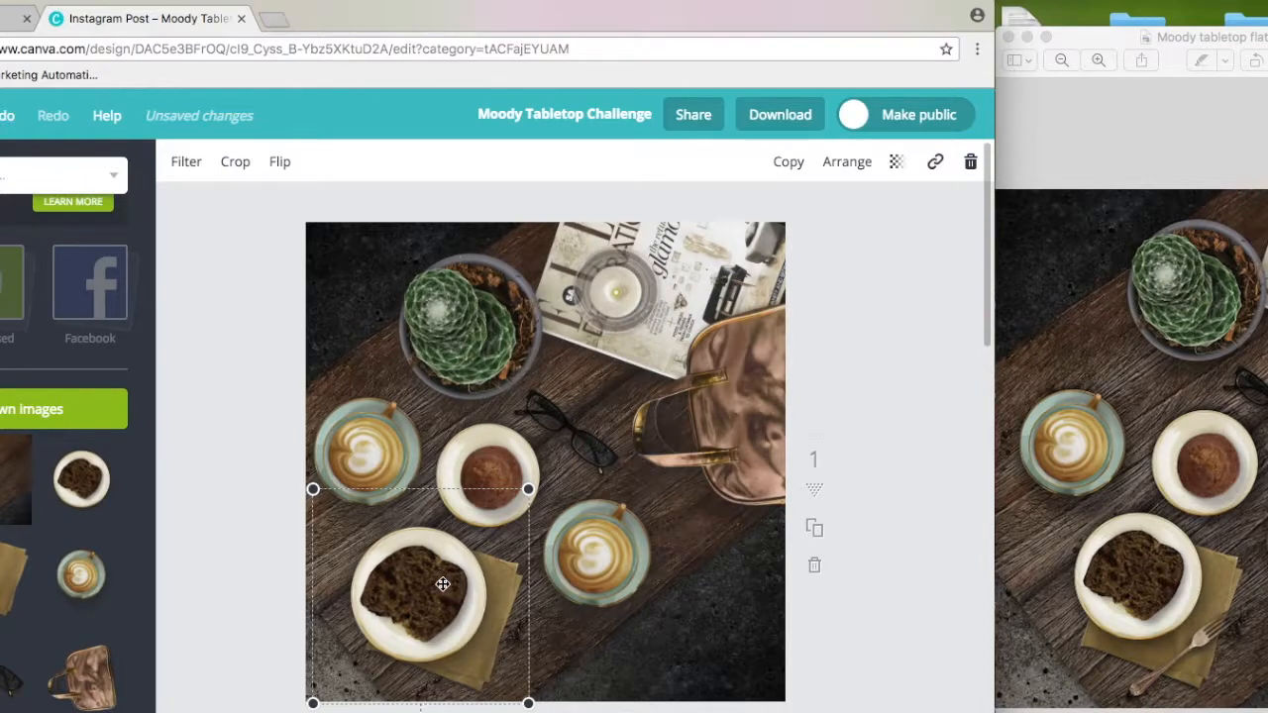
drag(442, 585, 450, 591)
drag(535, 492, 511, 518)
drag(444, 625, 456, 604)
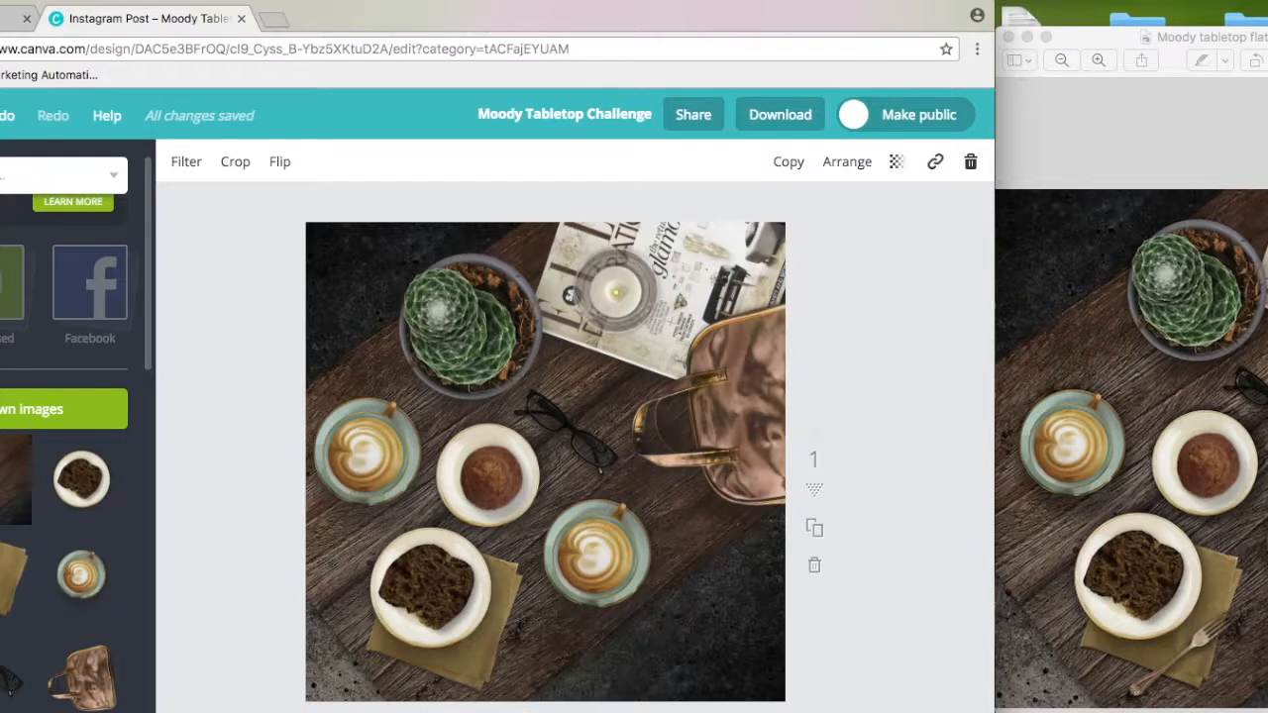
Scale the fork and lay it diagonally across the napkin's exposed lower corner beside the cake plate.
drag(588, 431, 579, 594)
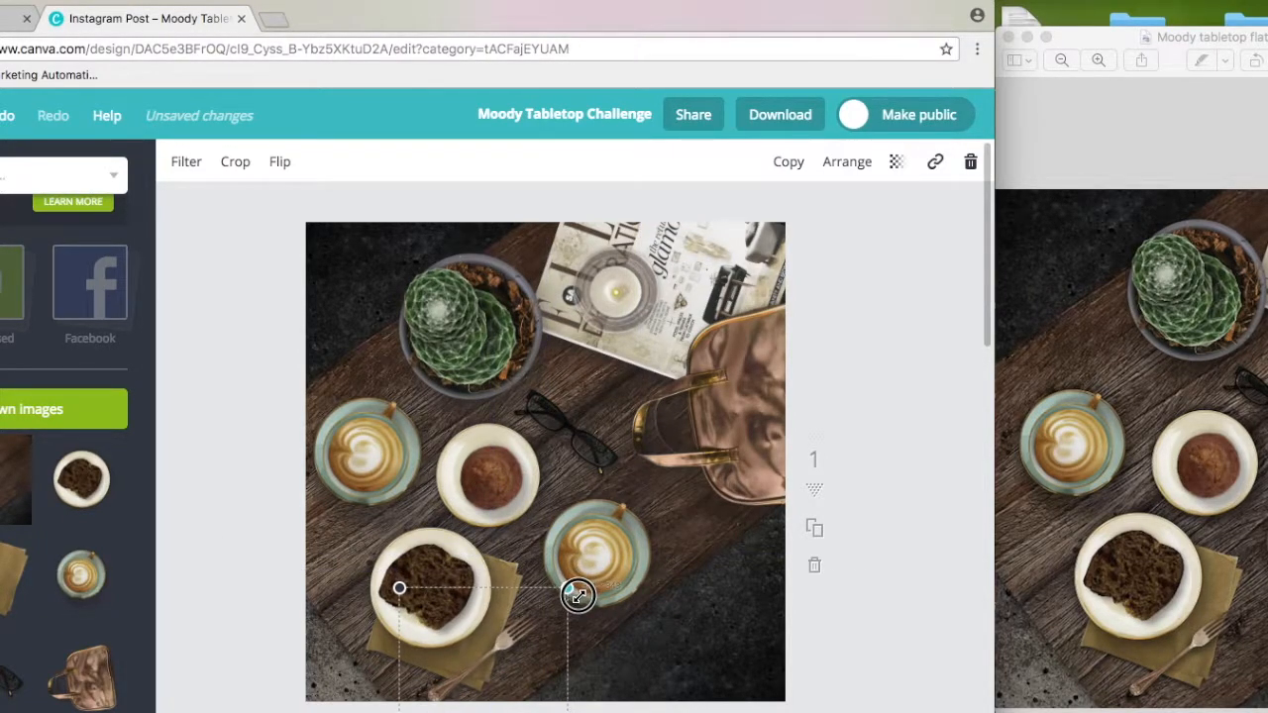
drag(520, 632, 510, 634)
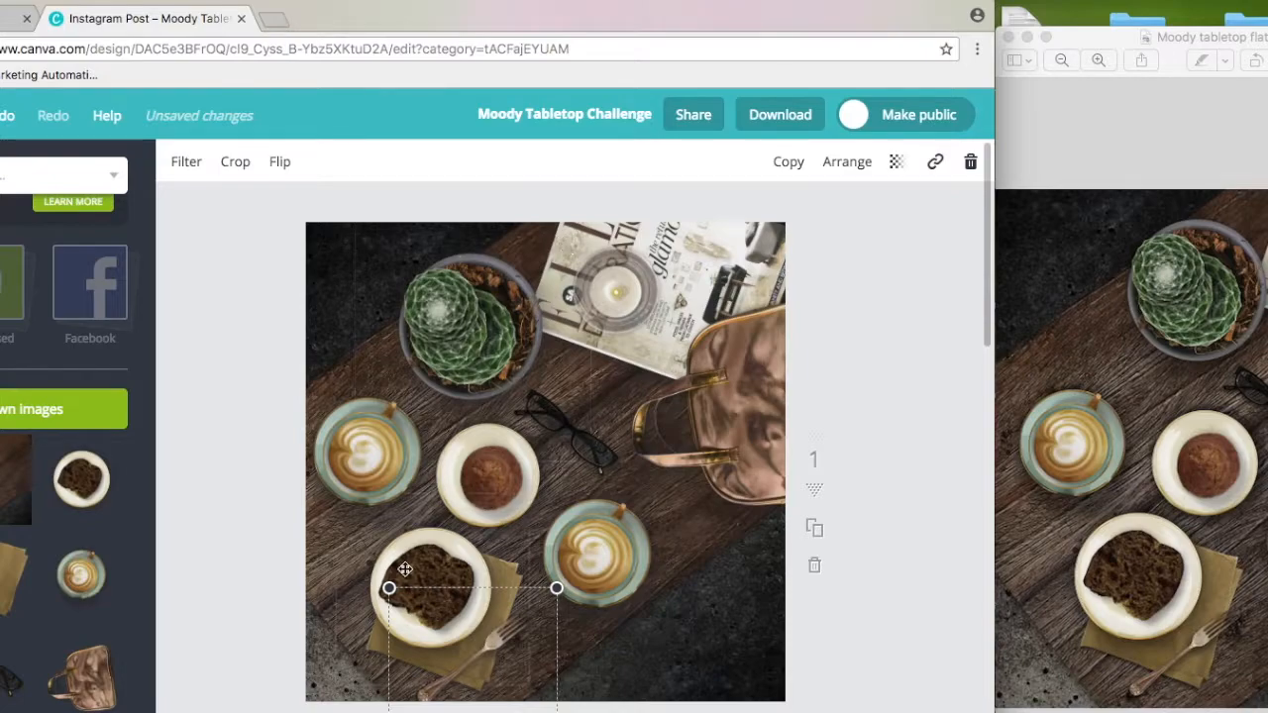
click(840, 292)
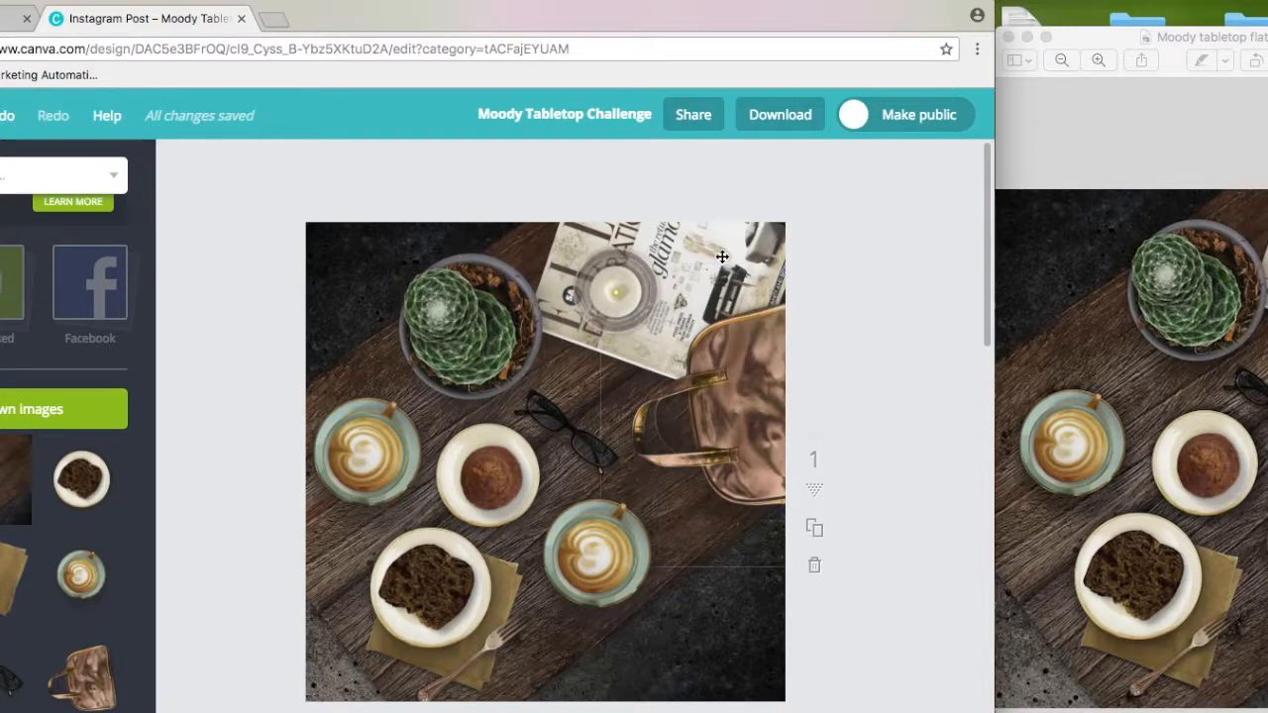
Review the design's download options, including file type and page selection, and dismiss them without downloading.
click(777, 116)
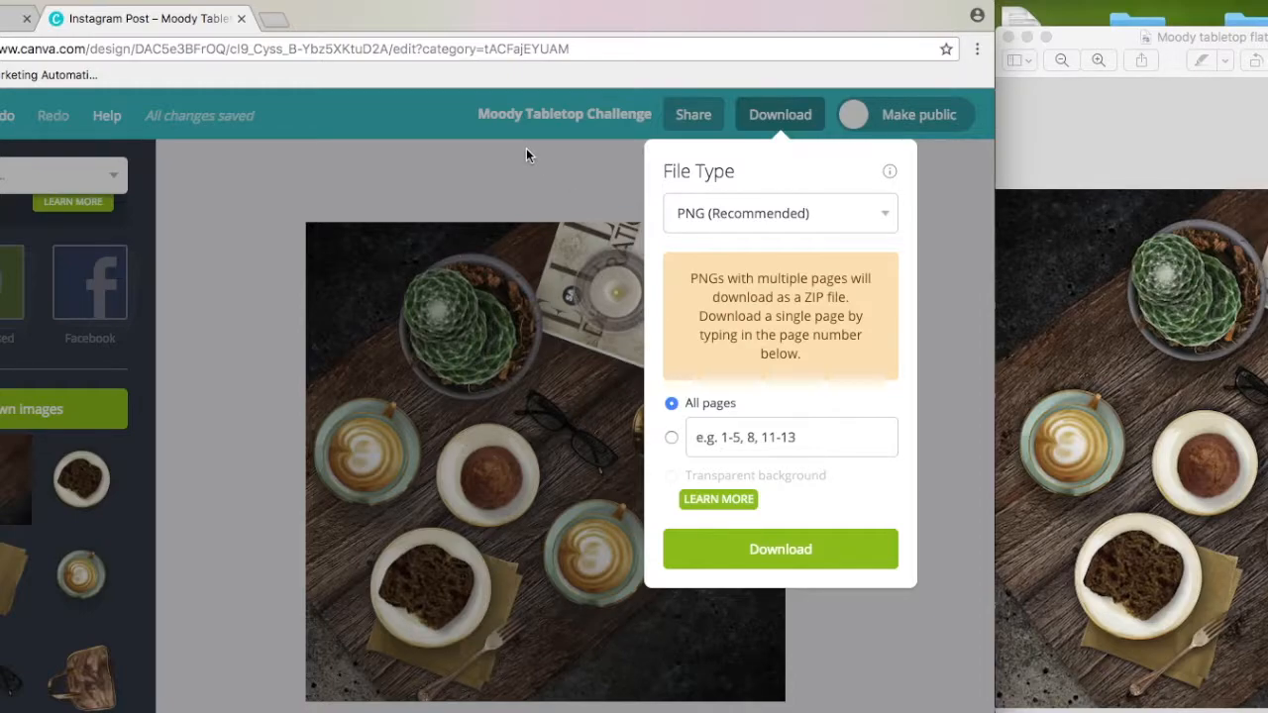
click(970, 225)
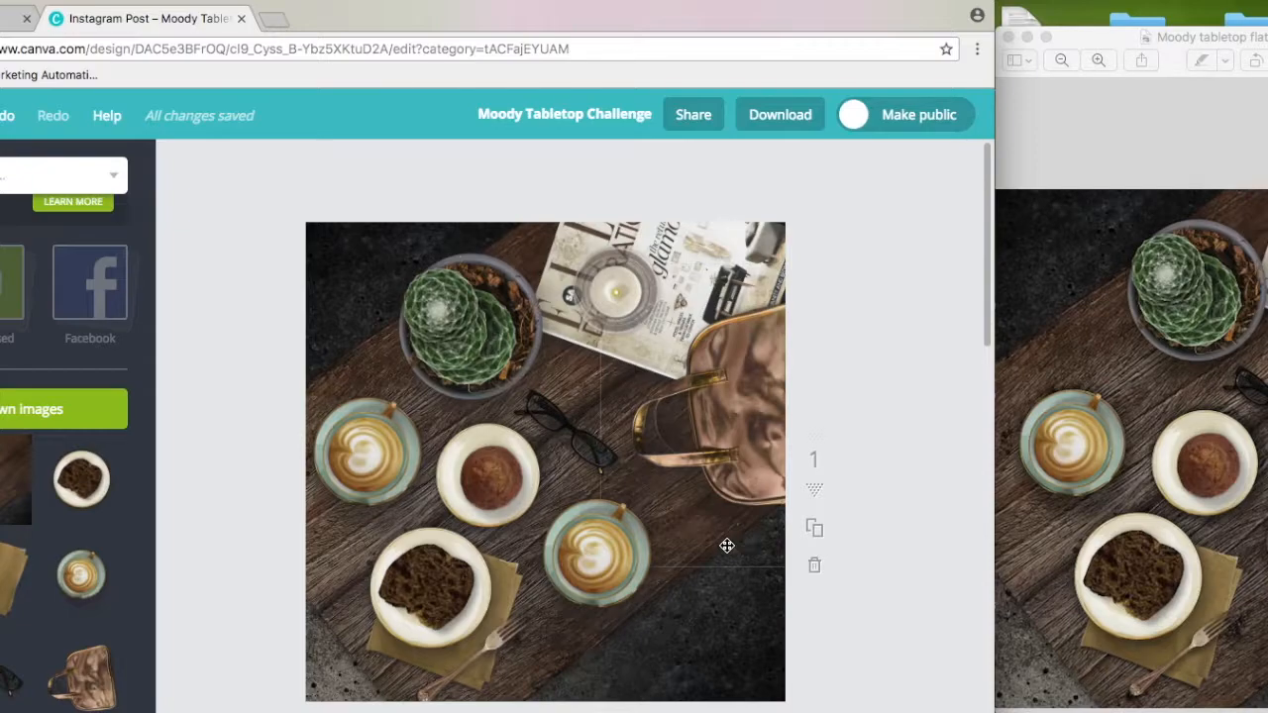
Examine the alternative flat lay arrangements on pages 2 and 3 and compare them with the composition on page 1.
scroll(726, 545, down, 5)
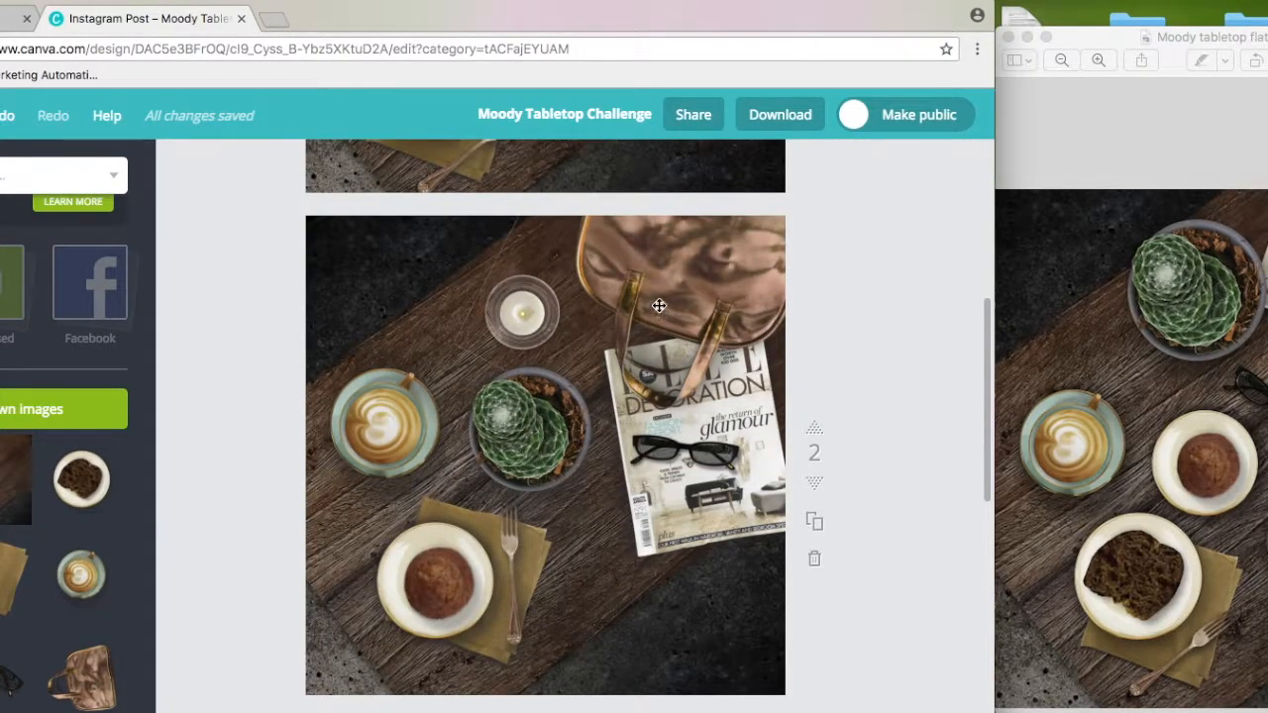
click(402, 443)
drag(402, 443, 401, 443)
scroll(542, 328, up, 1)
scroll(542, 328, up, 2)
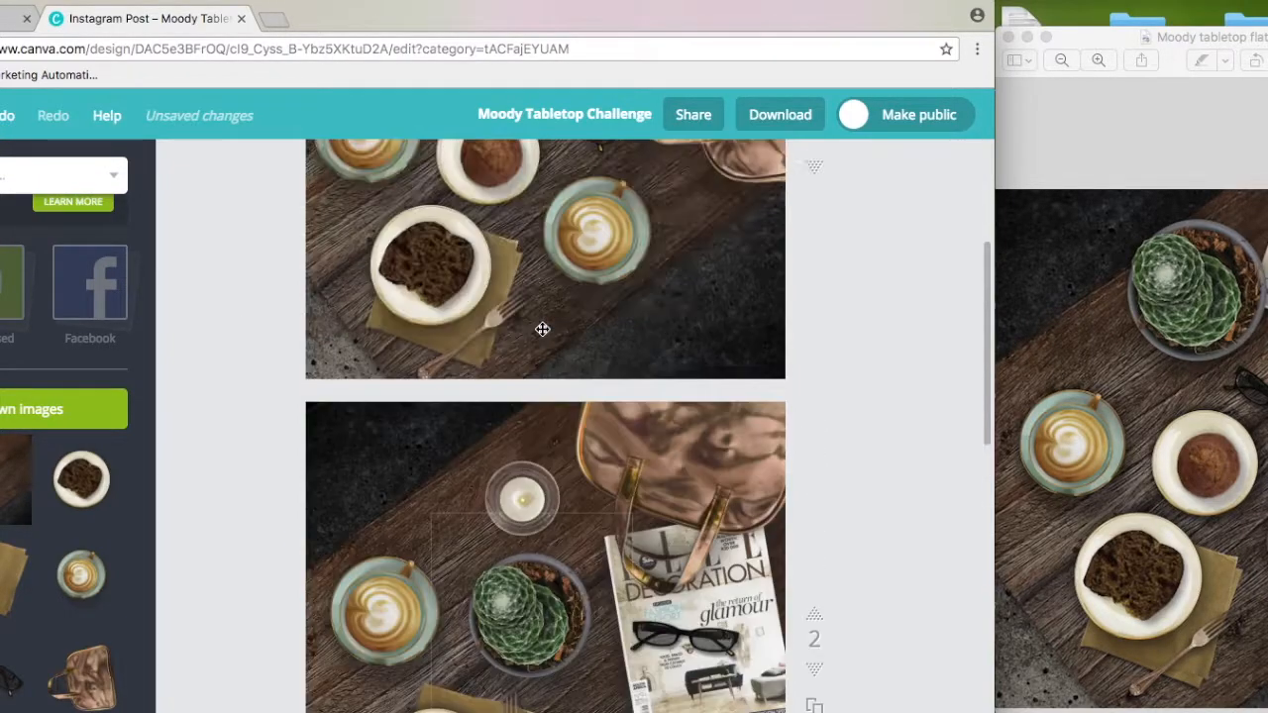
scroll(542, 328, down, 4)
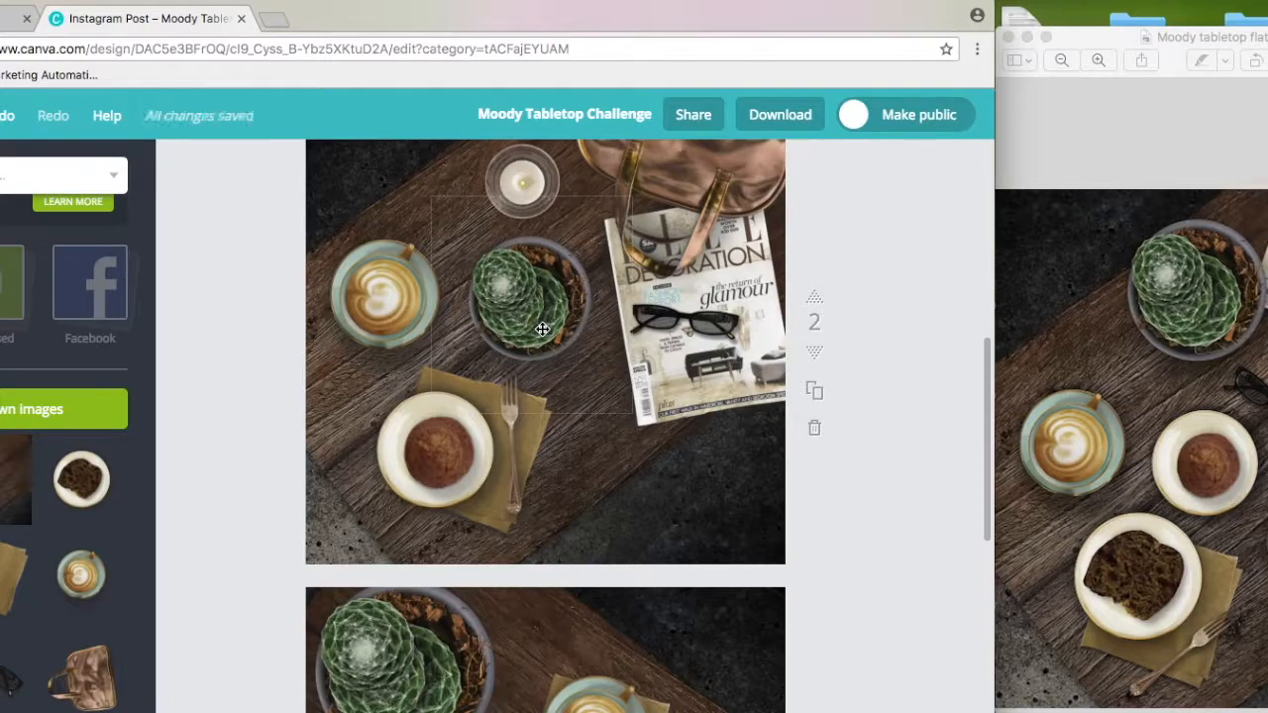
scroll(542, 328, down, 5)
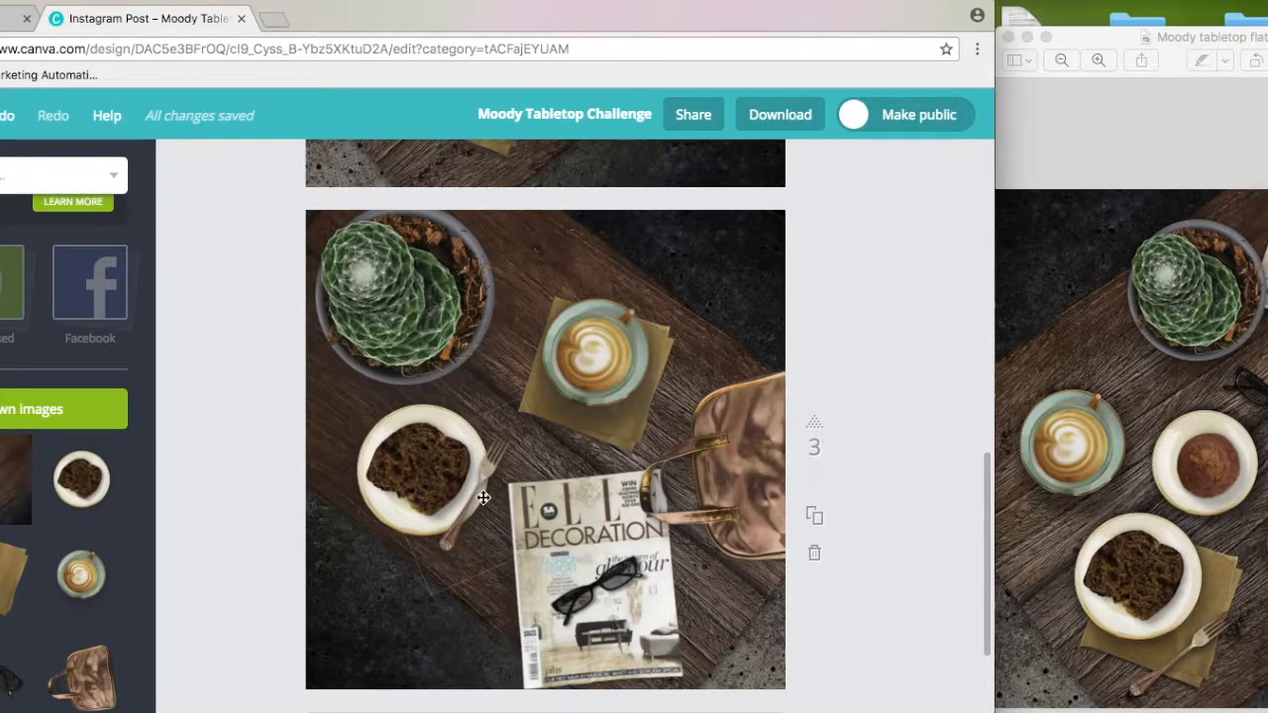
scroll(638, 501, up, 5)
scroll(638, 502, up, 3)
scroll(638, 502, down, 5)
scroll(638, 501, up, 5)
scroll(637, 501, down, 3)
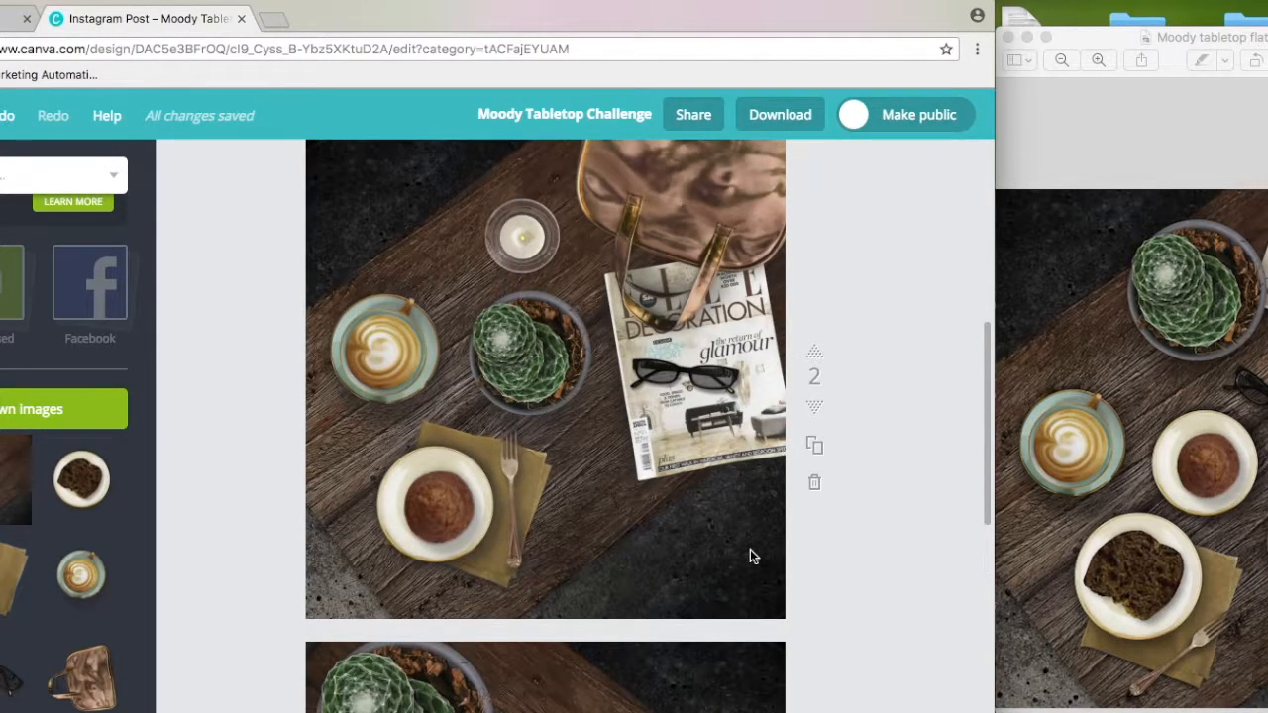
scroll(711, 549, down, 3)
scroll(711, 548, down, 1)
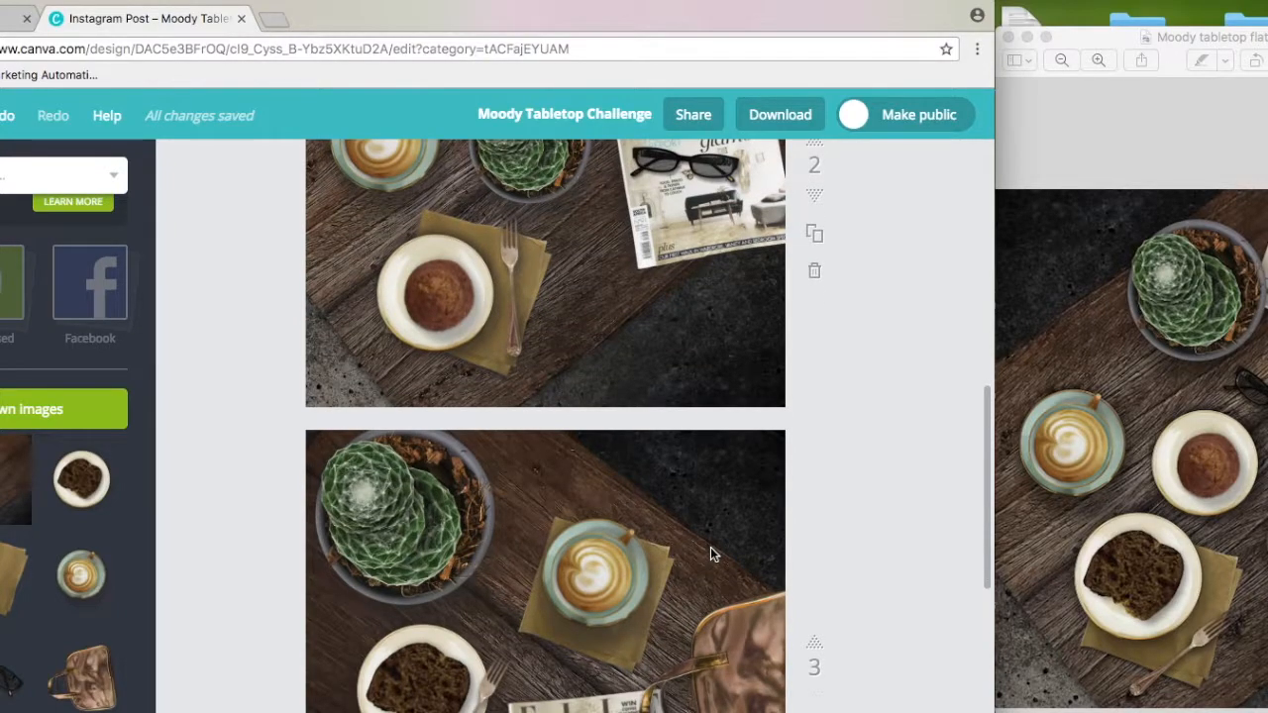
scroll(710, 547, down, 3)
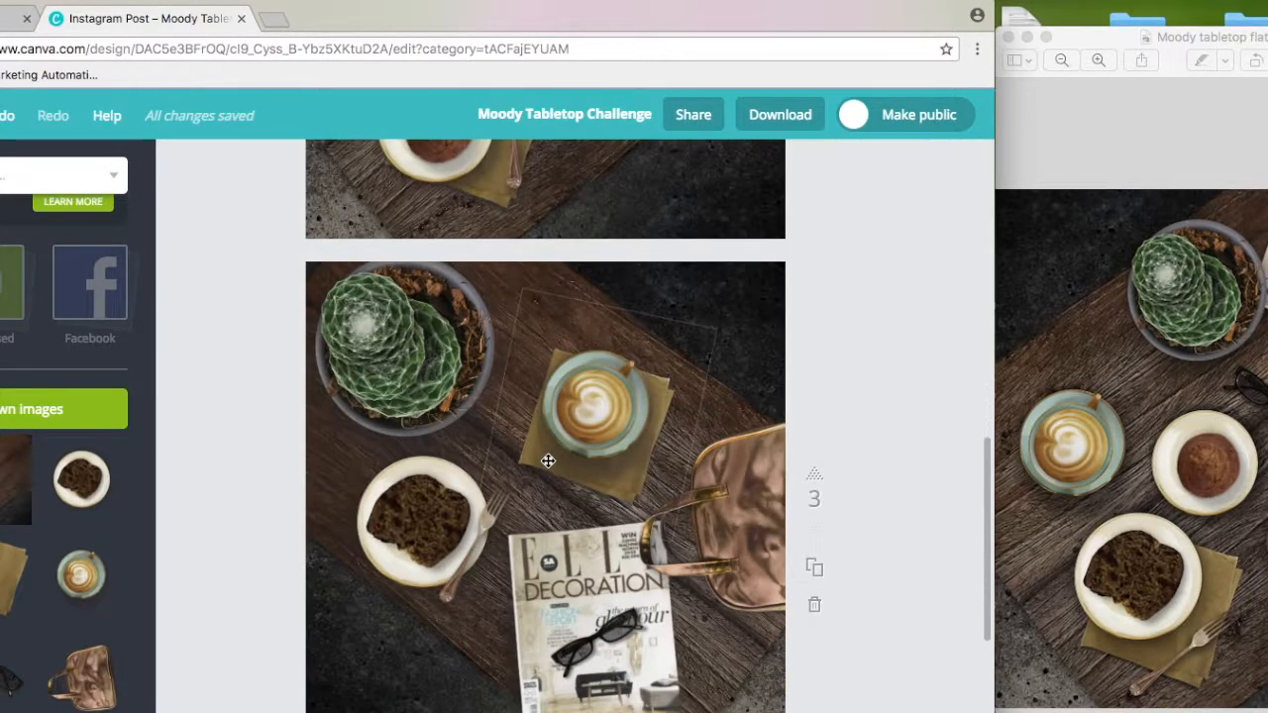
scroll(498, 447, up, 6)
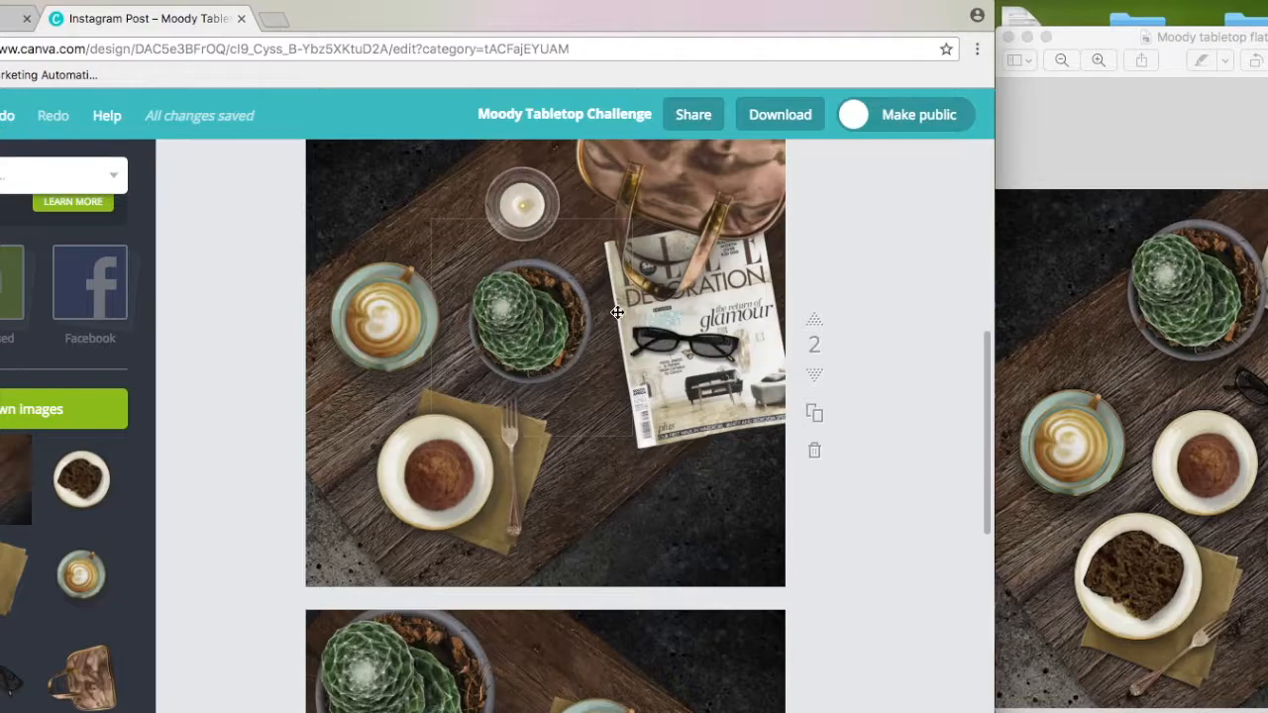
scroll(629, 316, up, 1)
scroll(629, 316, up, 7)
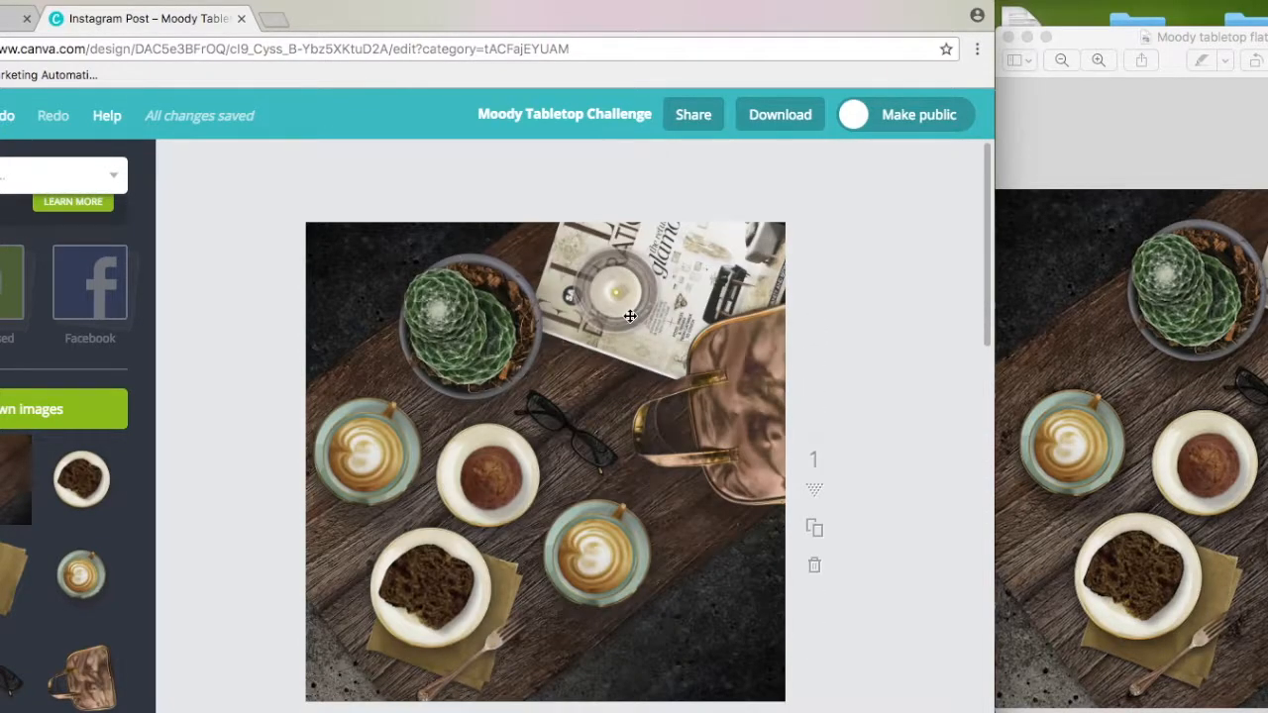